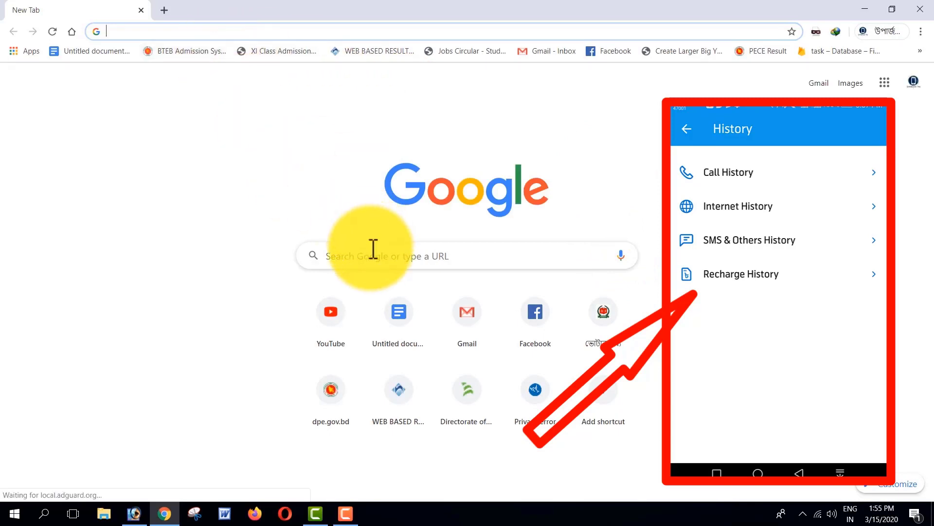
Search Google for 'connect'
left_click(355, 255)
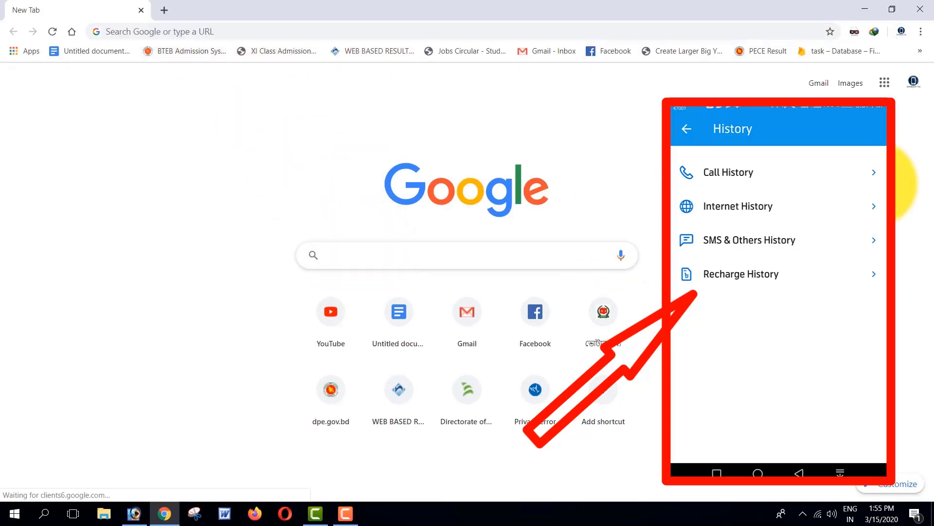
type("conne")
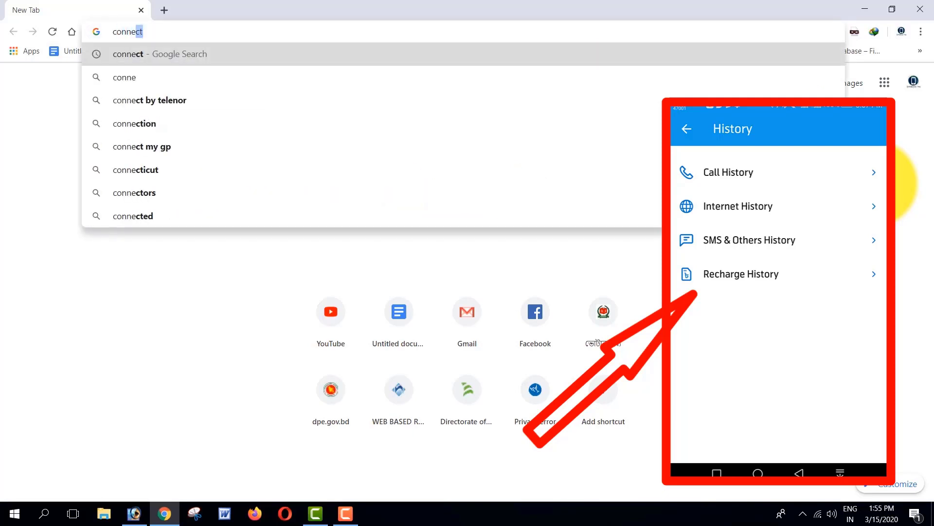
type("ct")
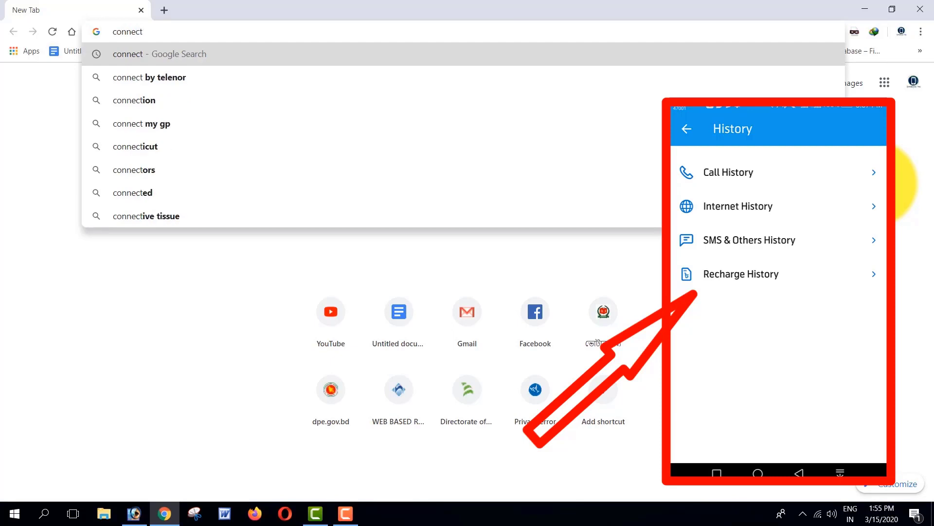
key("Return")
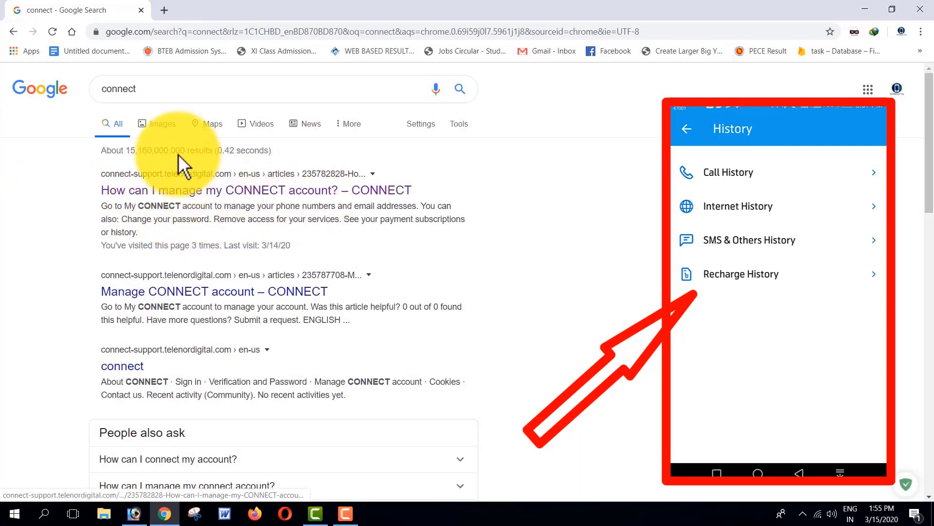
Open the 'How can I manage my CONNECT account? – CONNECT' search result
left_click(225, 192)
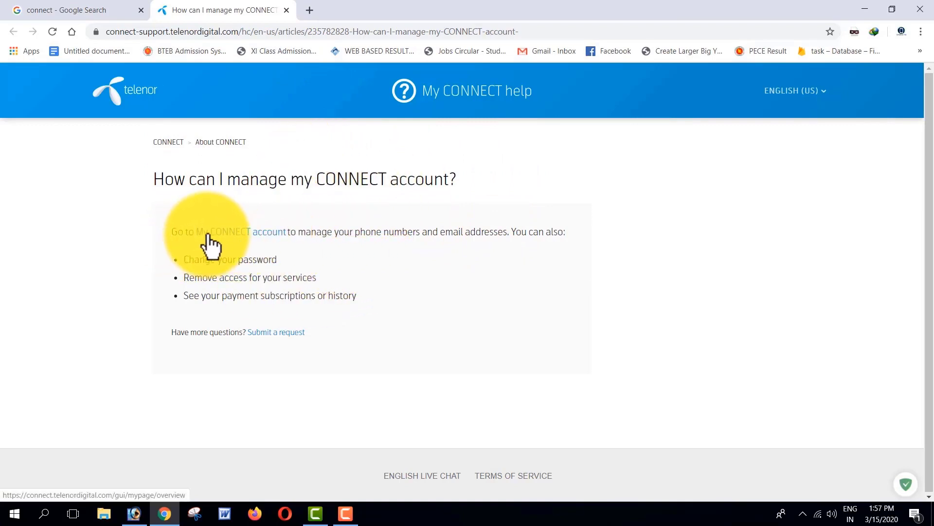
Go to the My CONNECT account sign-in page and sign in with the account's phone number
left_click(262, 236)
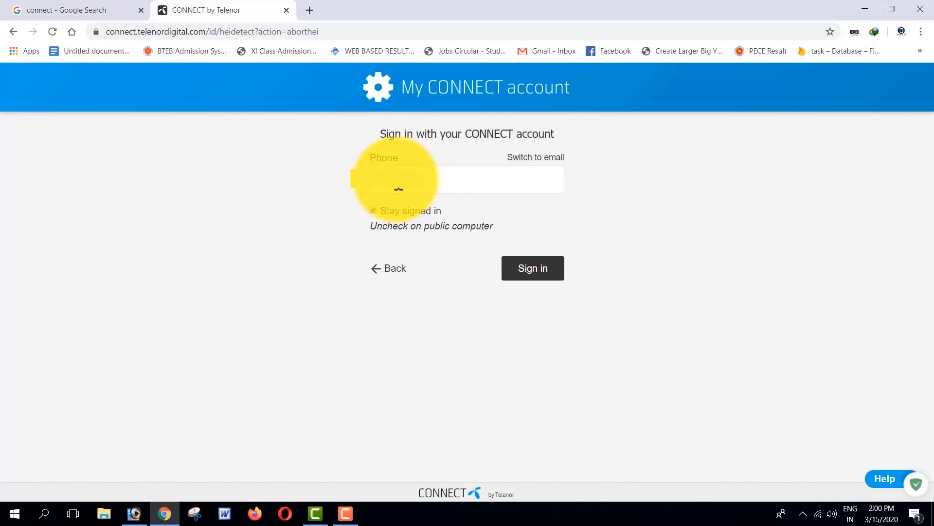
type("63")
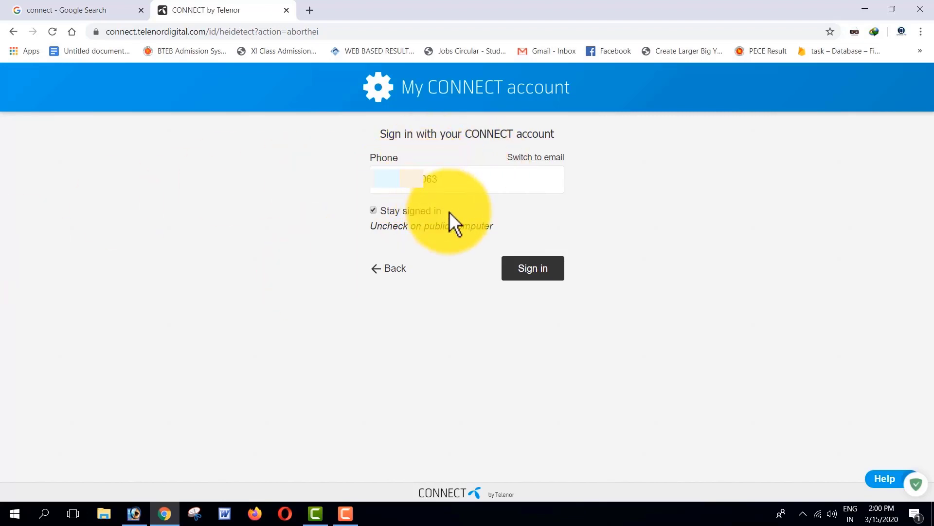
left_click(534, 272)
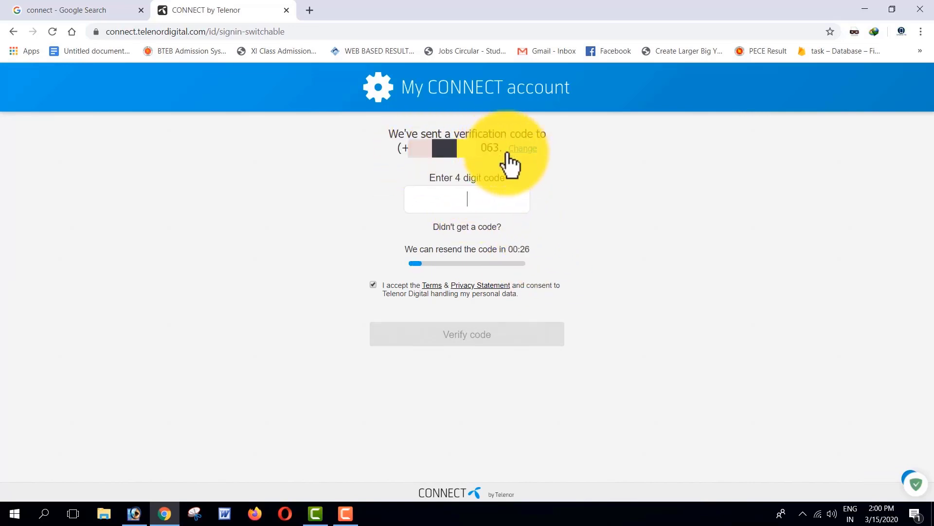
Enter and submit the 4-digit SMS verification code to reach the account Overview
left_click(479, 201)
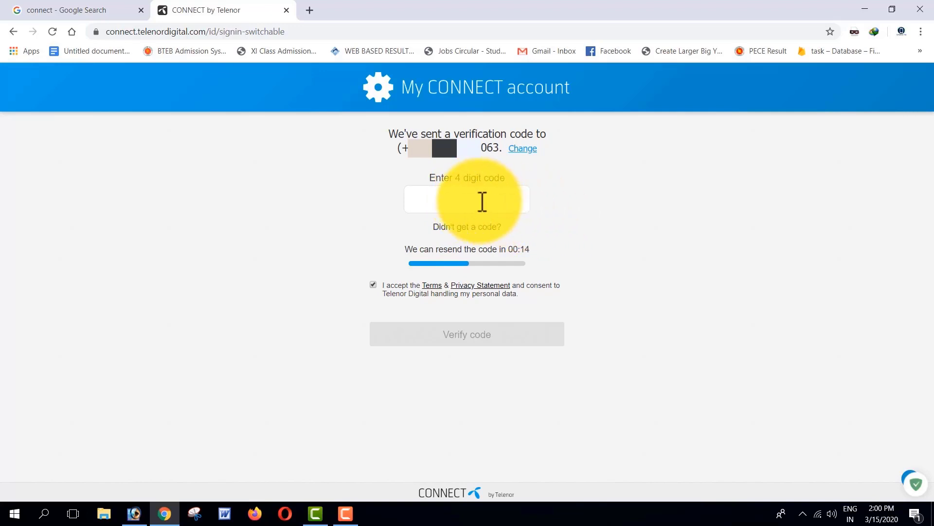
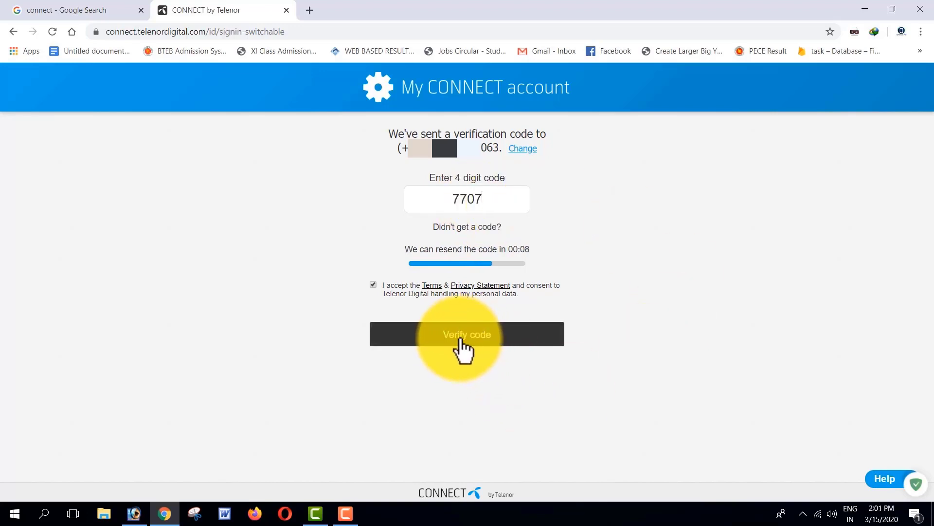
left_click(468, 348)
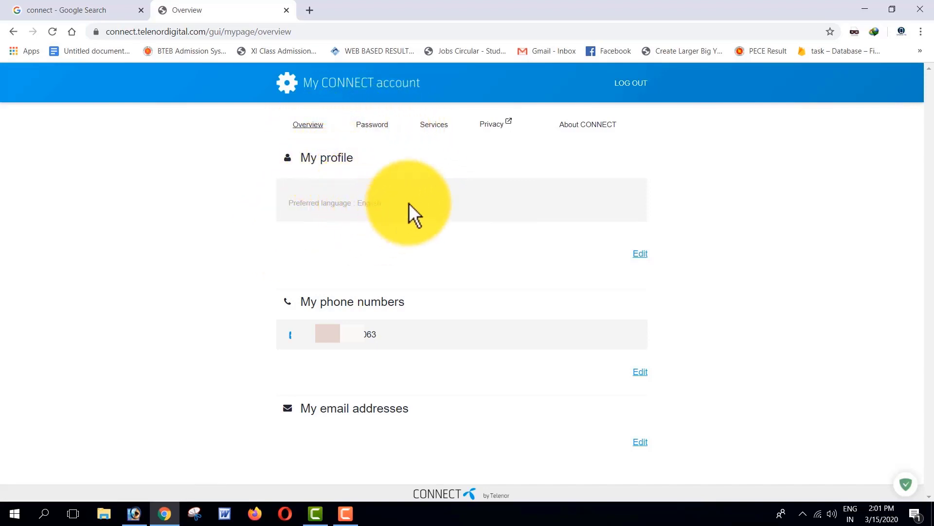
On the Password page, enter a new password in New password and Repeat password, and save
left_click(372, 125)
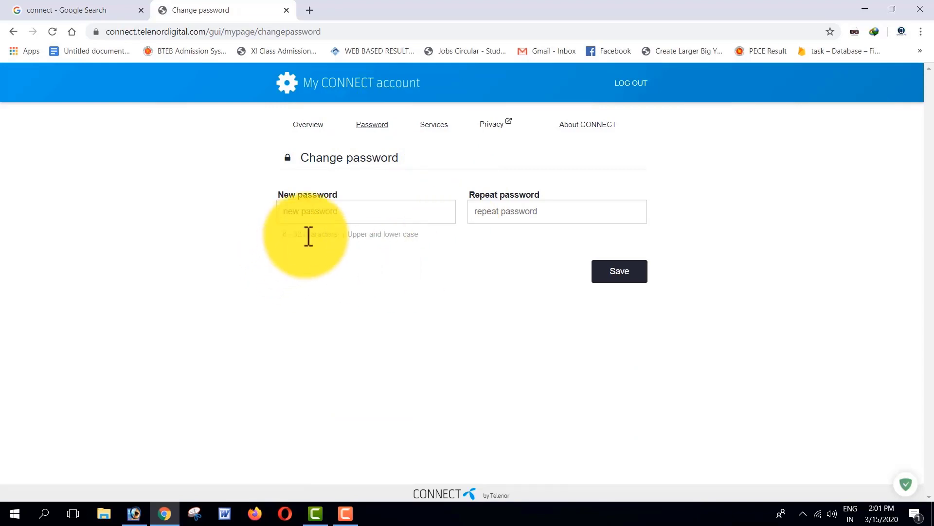
left_click(311, 212)
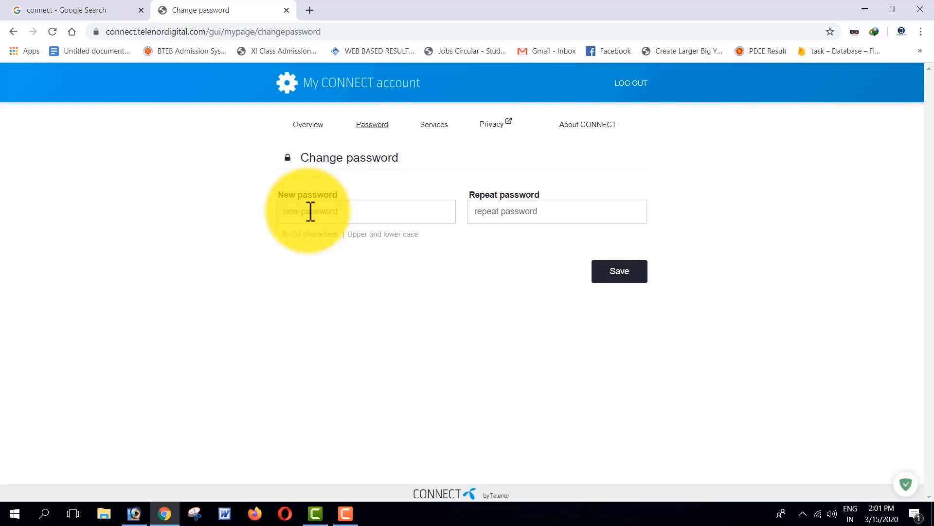
type("•••••")
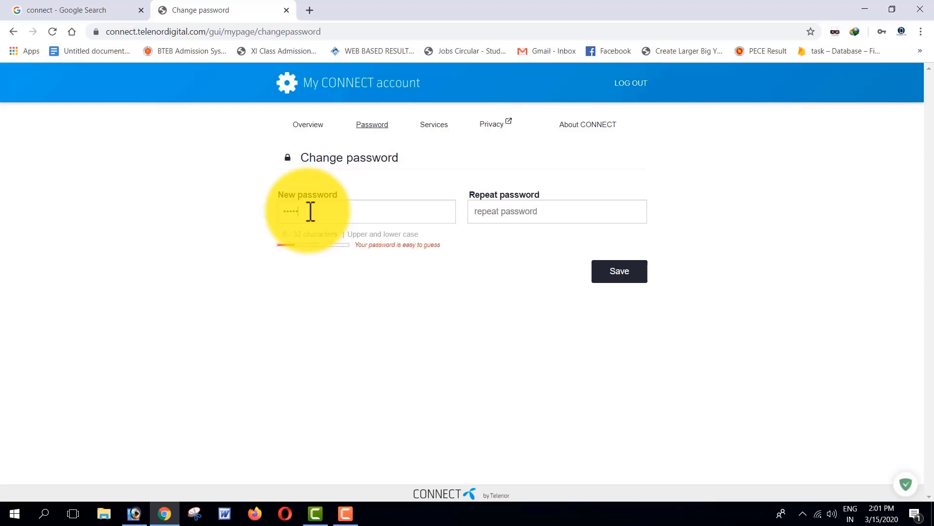
type("•••••")
left_click(520, 215)
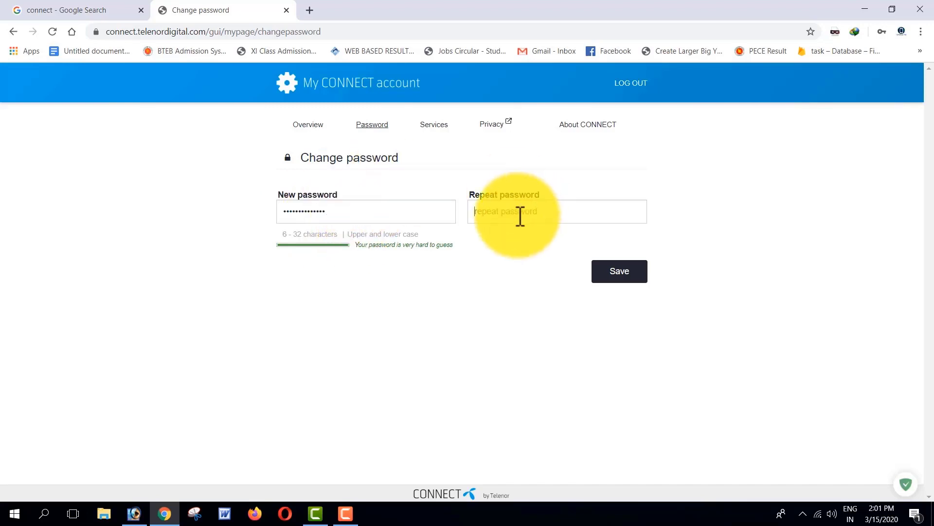
type("•••••••")
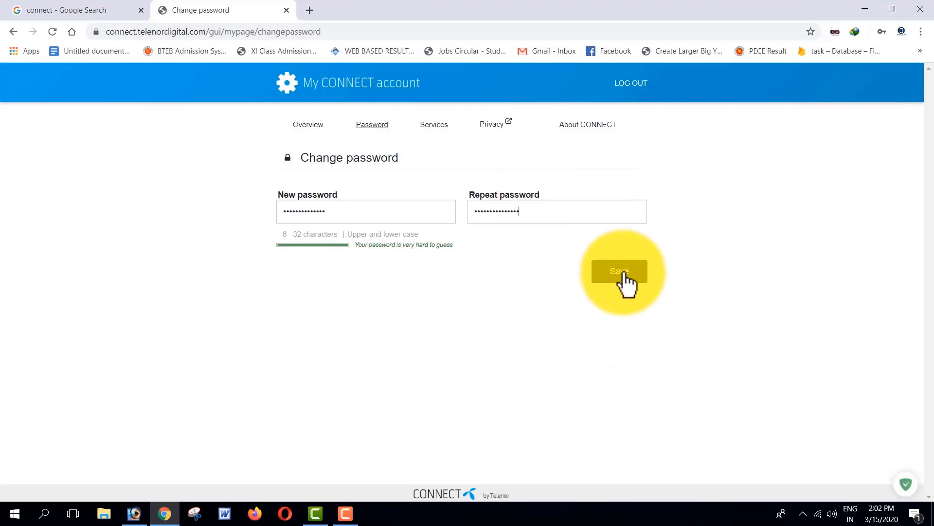
left_click(625, 276)
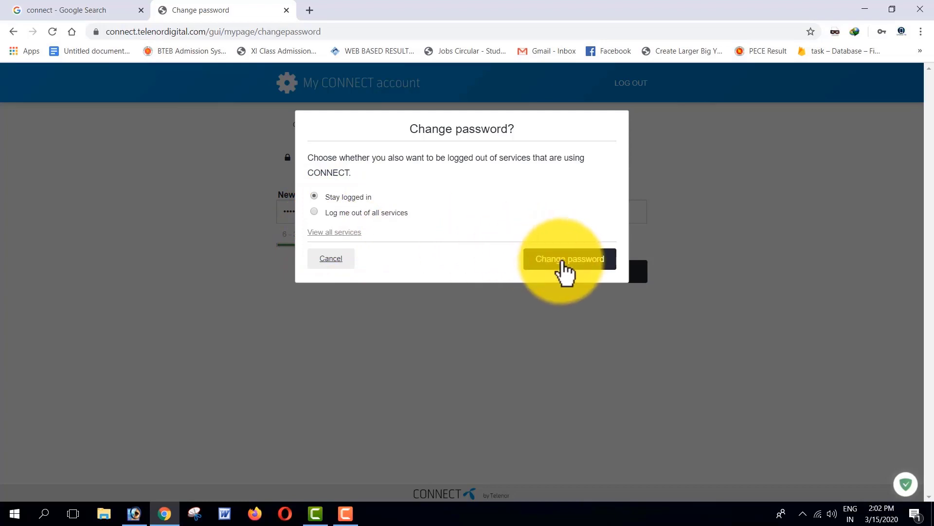
Dismiss Chrome's save-password offer, retype the new password in both fields, and save again
left_click(562, 263)
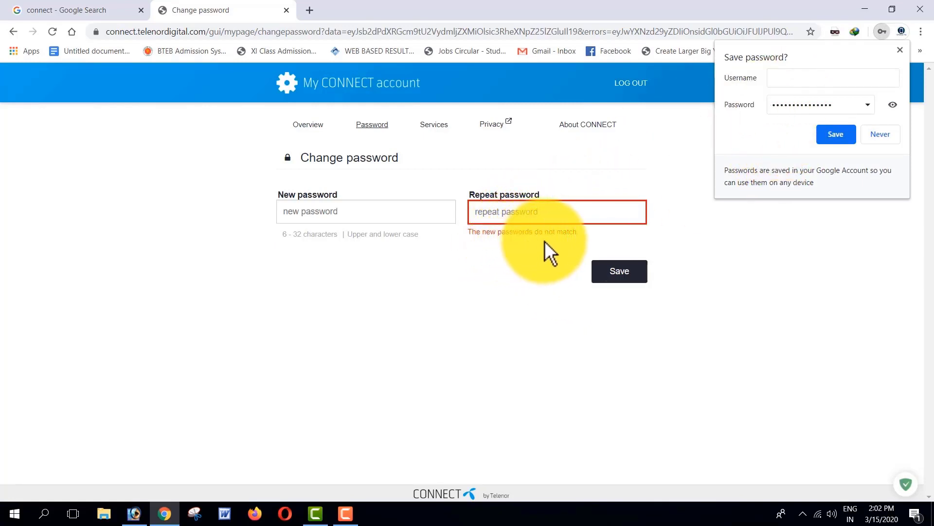
left_click(879, 138)
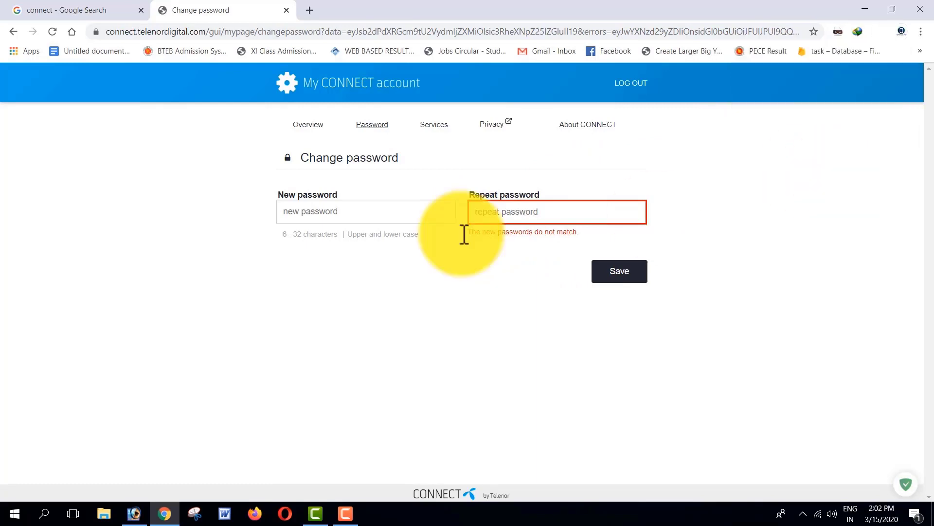
left_click(340, 212)
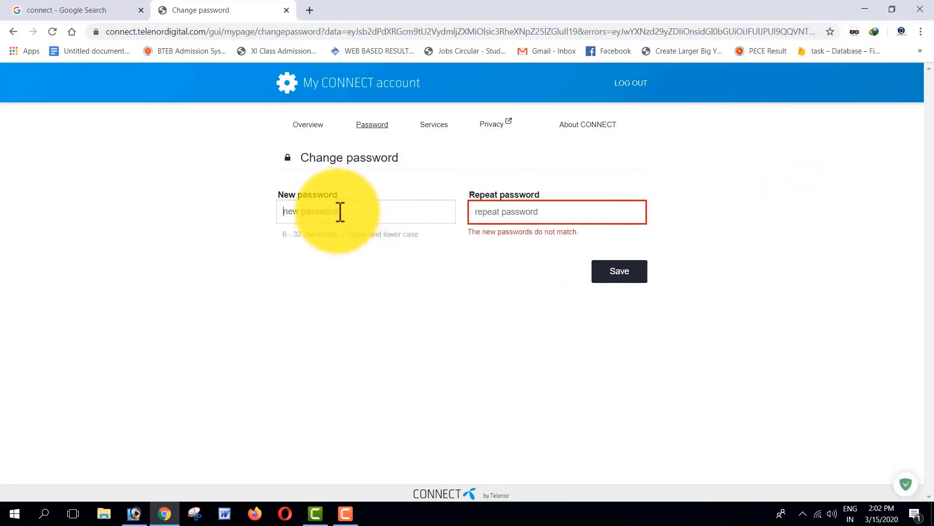
type("******")
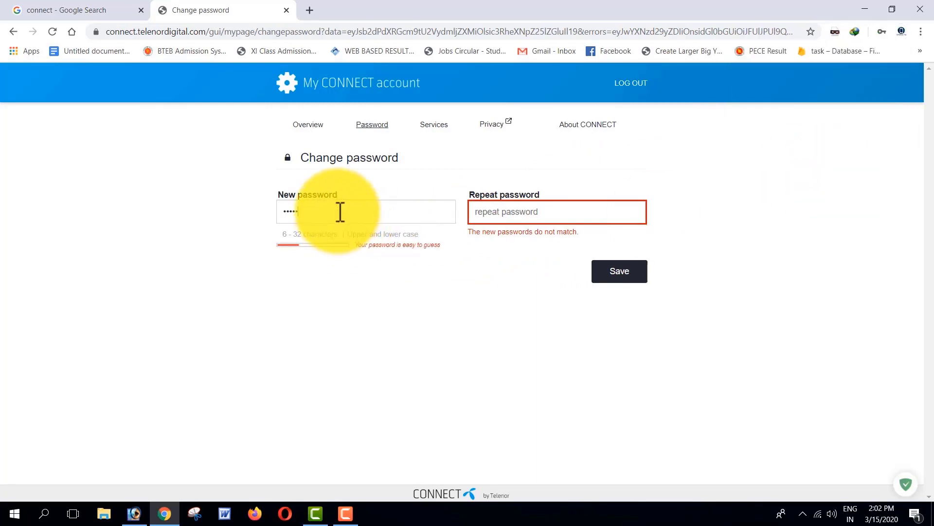
type("*******")
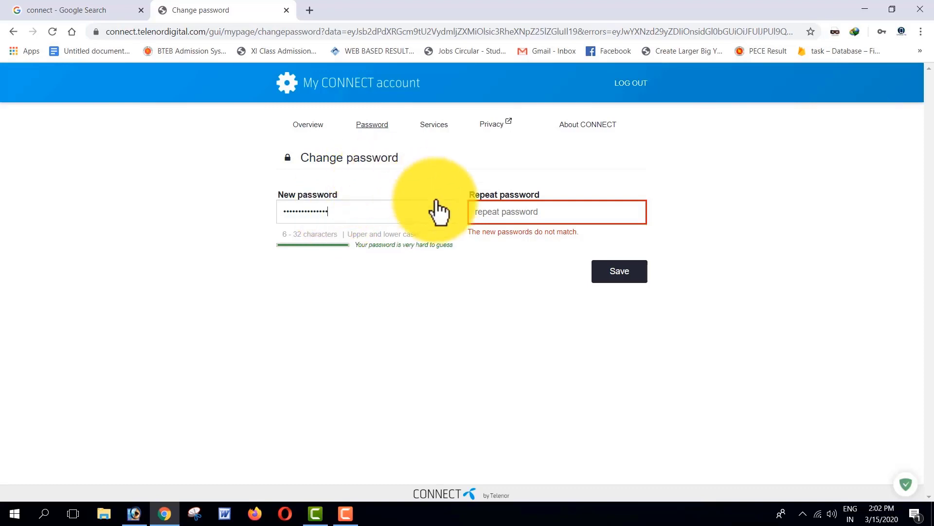
left_click(488, 210)
type("*")
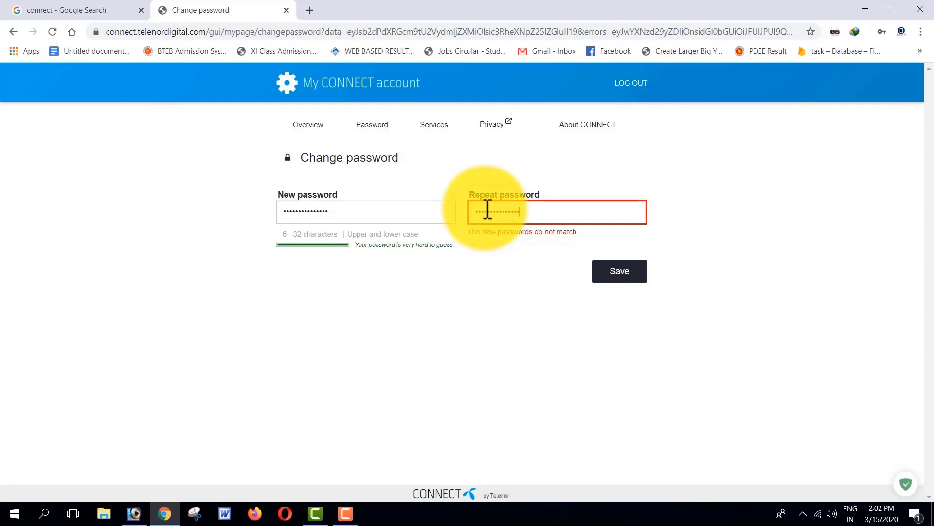
left_click(616, 275)
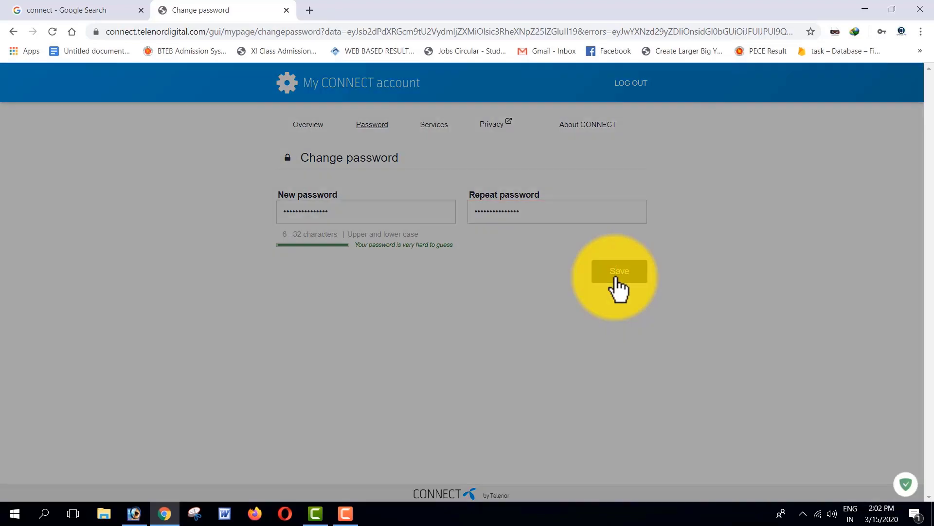
Confirm the password change, decline saving it in Chrome, and return to MY CONNECT ACCOUNT
left_click(560, 257)
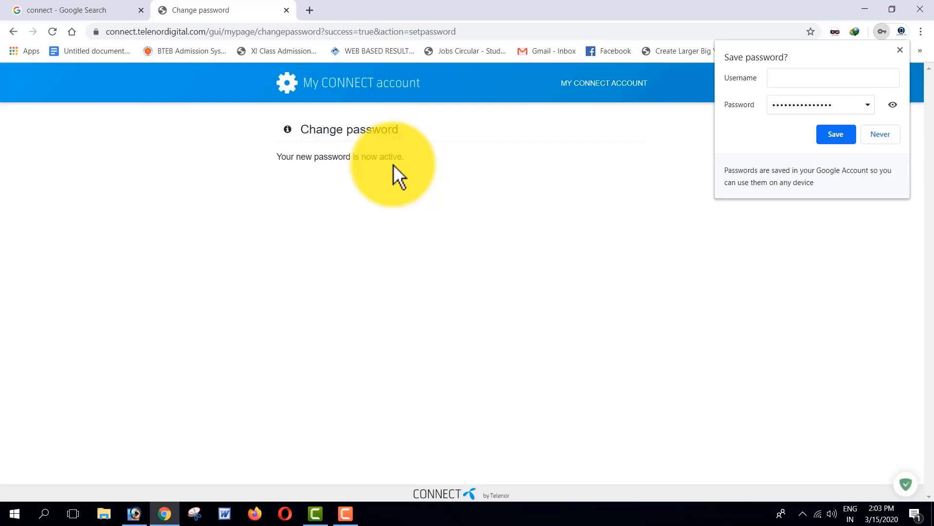
left_click(874, 135)
left_click(589, 87)
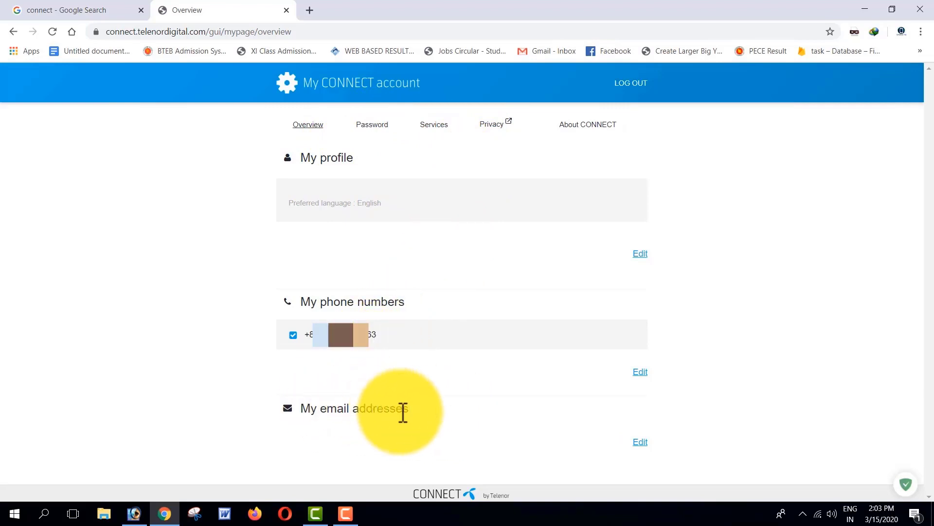
Edit My email addresses and sign in again with the new password
left_click(640, 443)
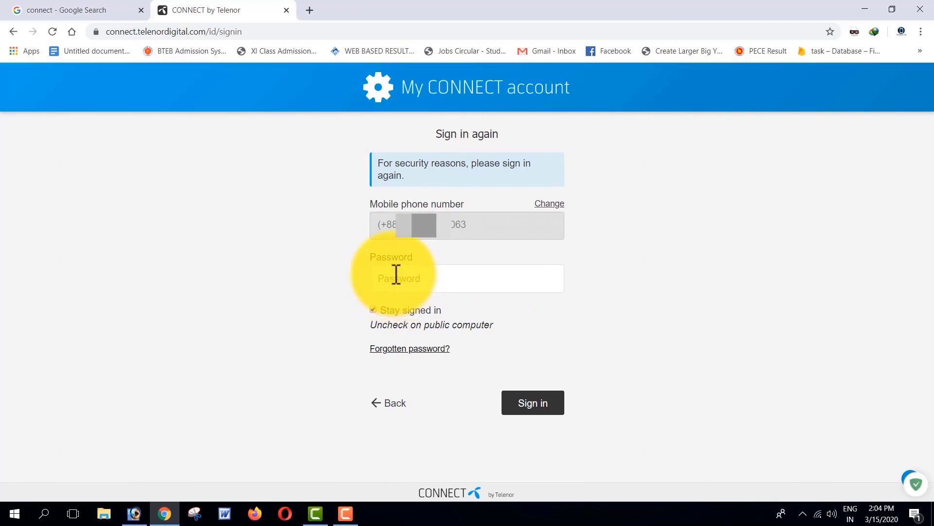
type("••••••")
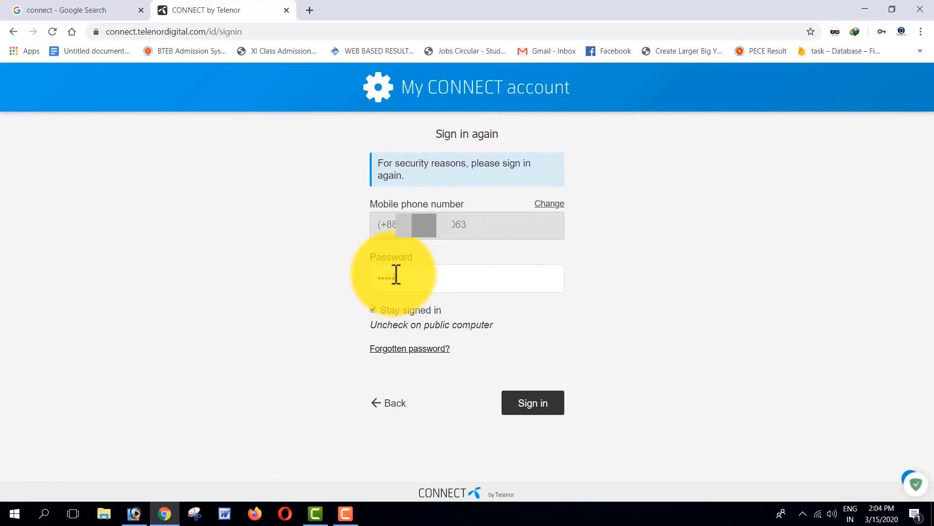
type("•••••••")
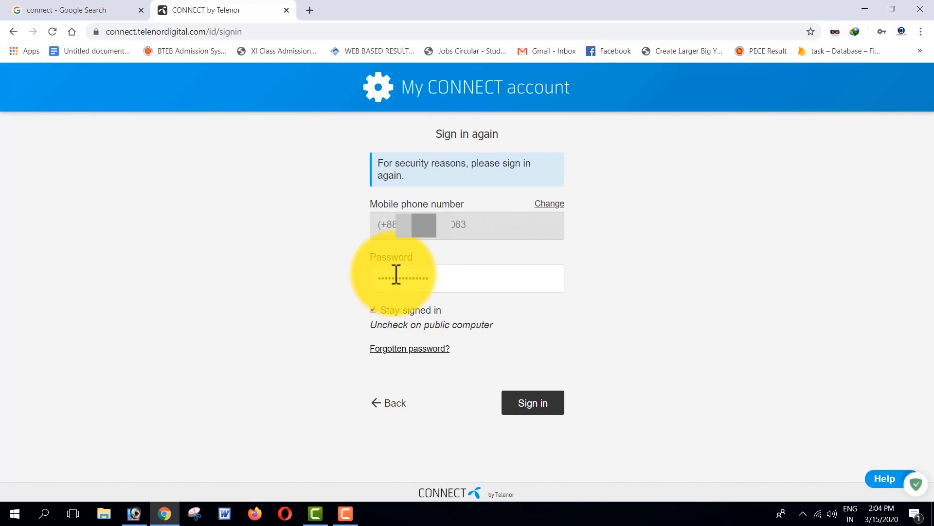
left_click(533, 409)
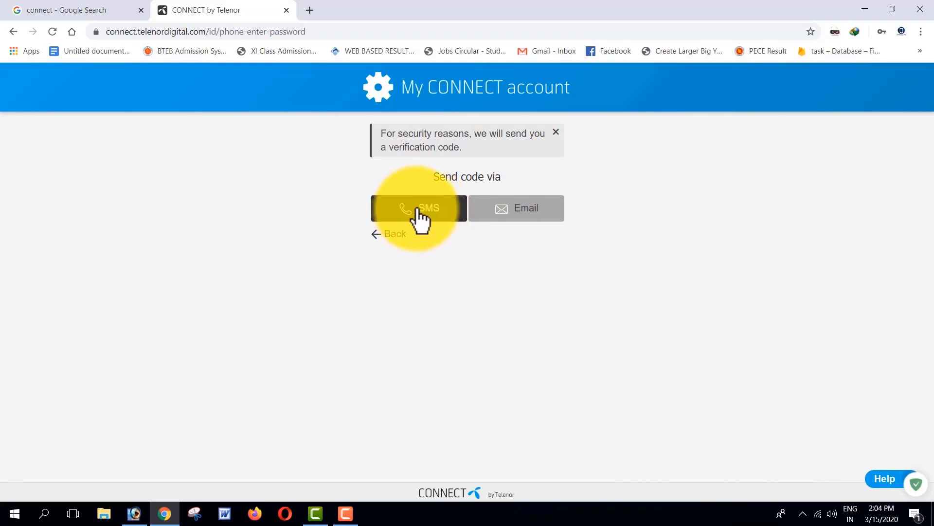
Have the security code sent by SMS, then enter and submit the 4-digit code
left_click(418, 208)
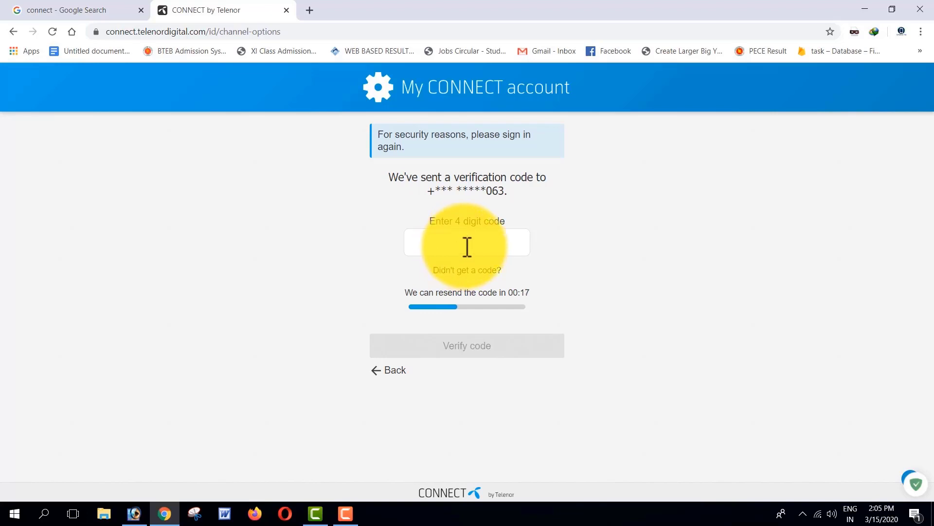
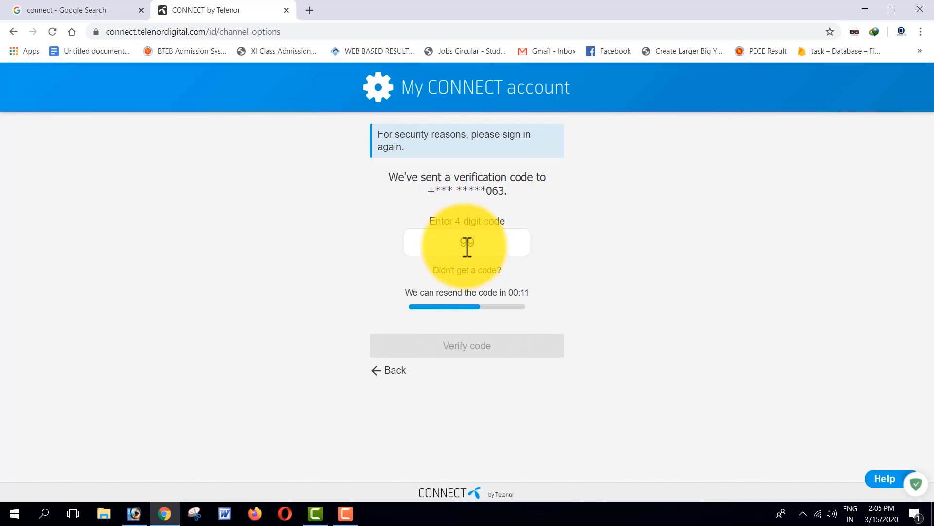
left_click(470, 352)
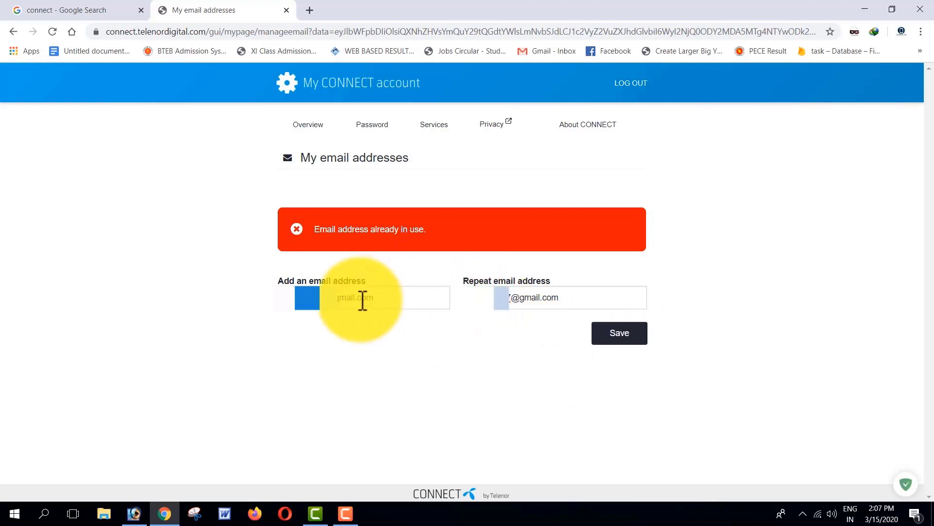
Save the new Gmail address to the account and open a new browser tab
left_click(618, 335)
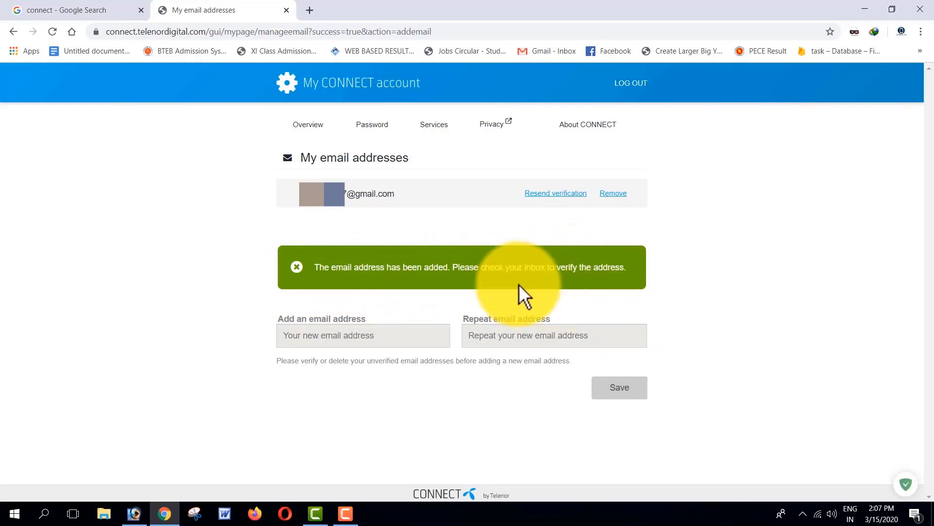
left_click(311, 7)
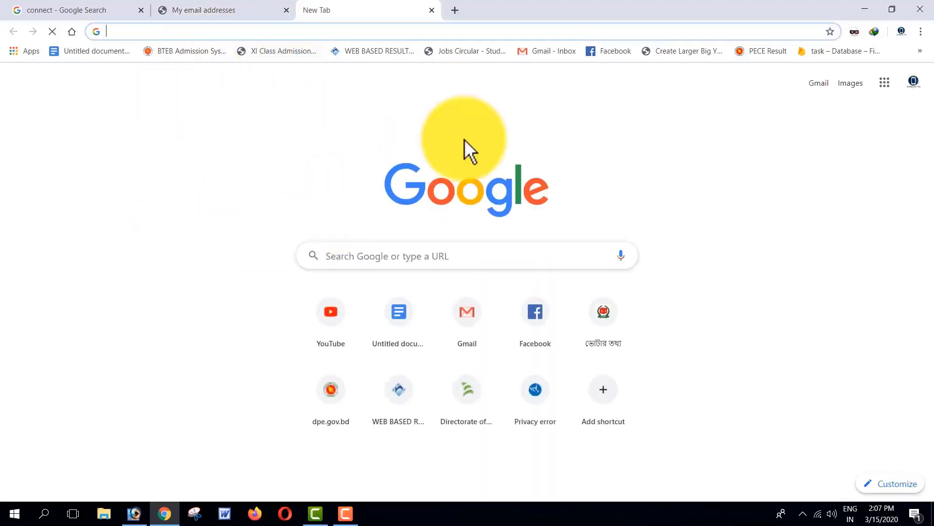
Open the 'Confirm your CONNECT email address' message in Gmail and follow its confirmation link
left_click(538, 49)
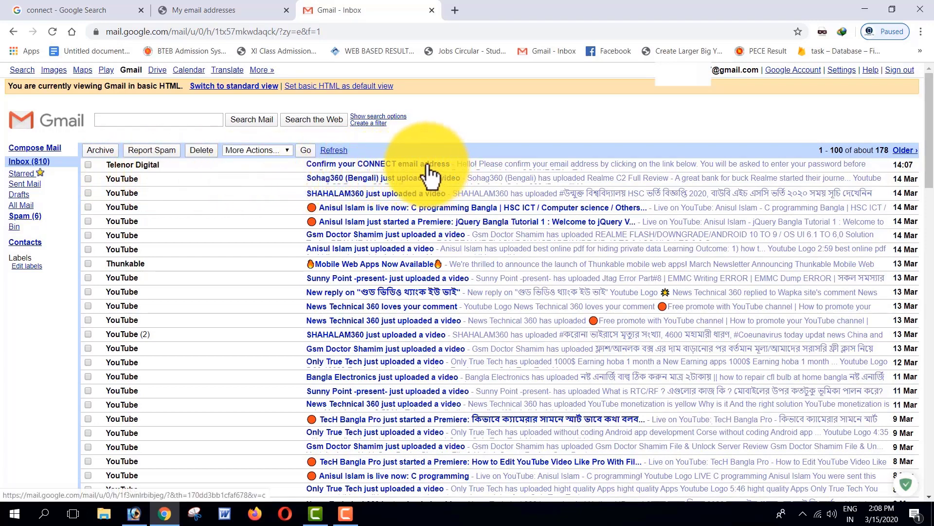
left_click(405, 165)
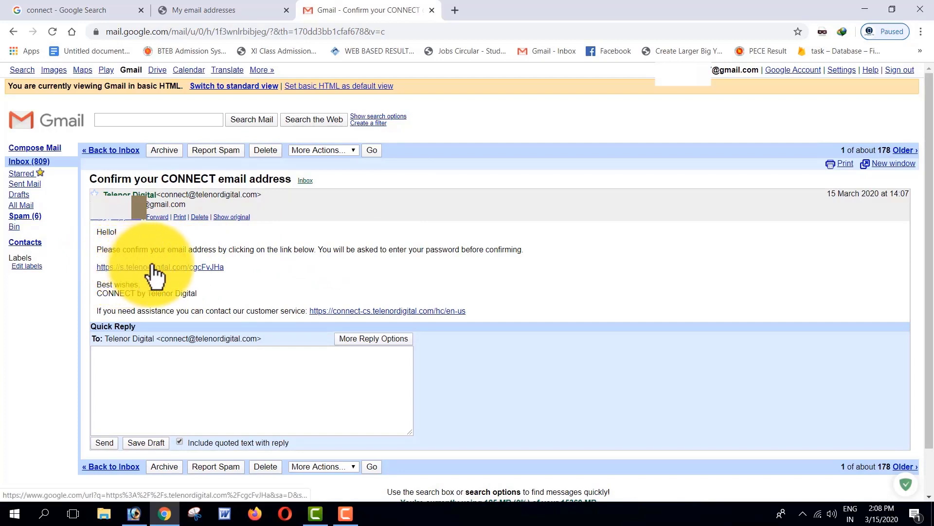
left_click(128, 269)
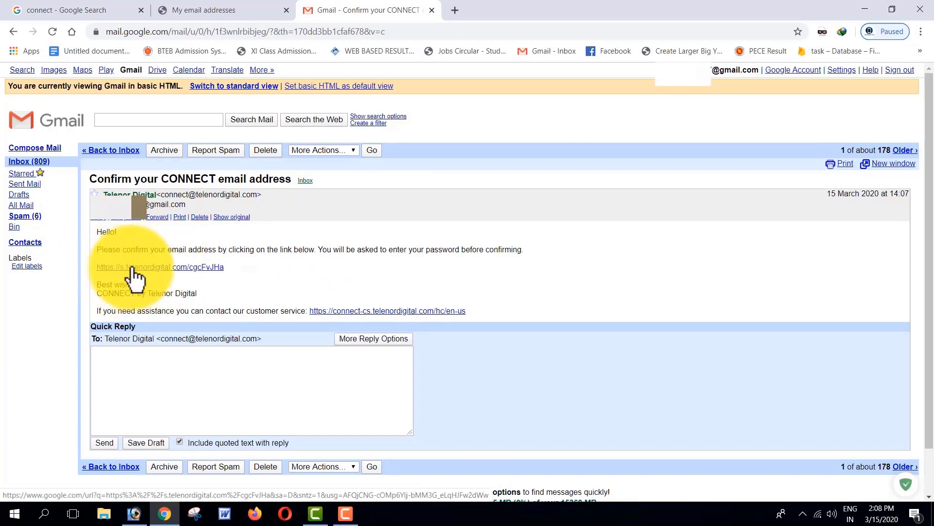
left_click(172, 269)
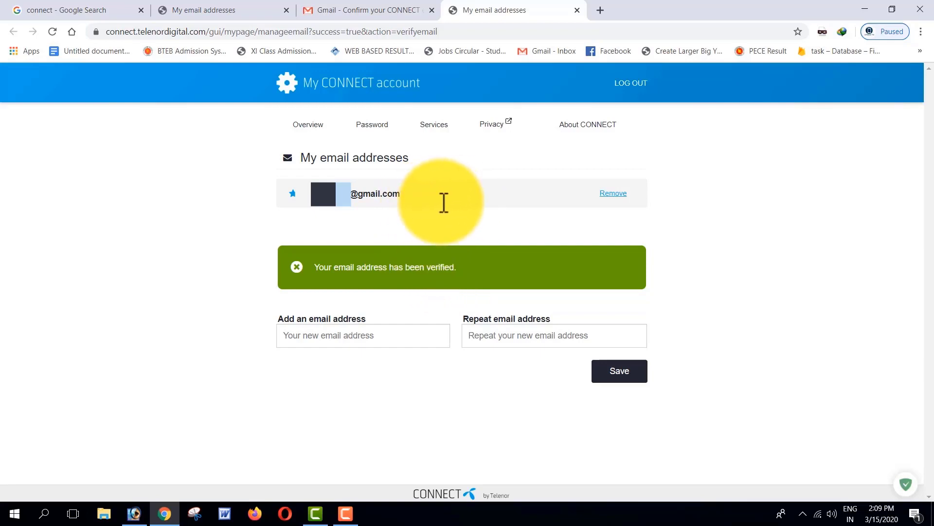
left_click_drag(415, 197, 327, 193)
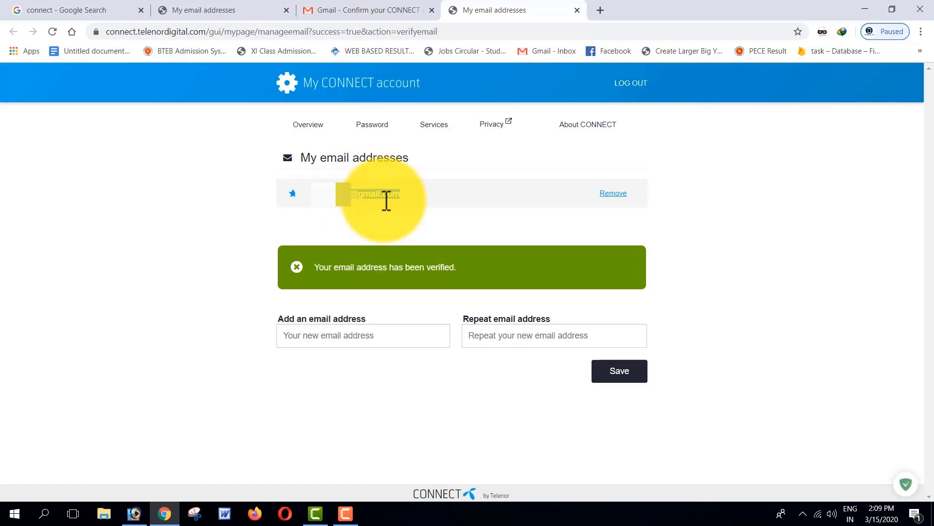
left_click(414, 195)
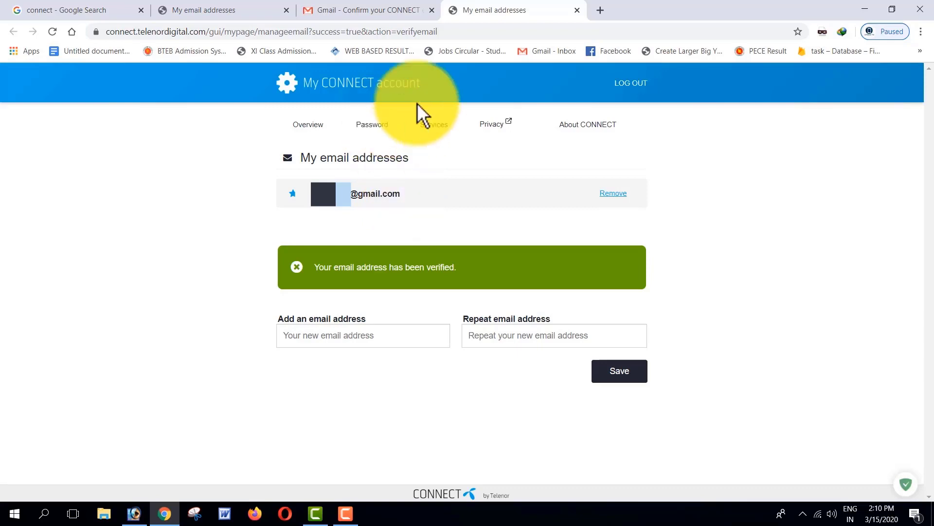
Go to the Services page of the Telenor My CONNECT account
left_click(433, 124)
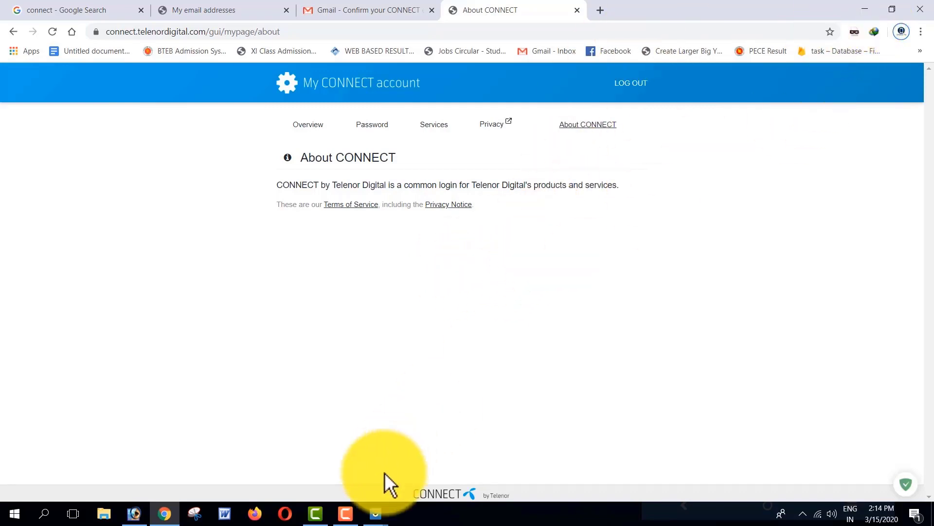
Bring up the BLL L22 phone mirror, nudge it left, and unlock the phone
mouse_move(383, 521)
left_click(414, 492)
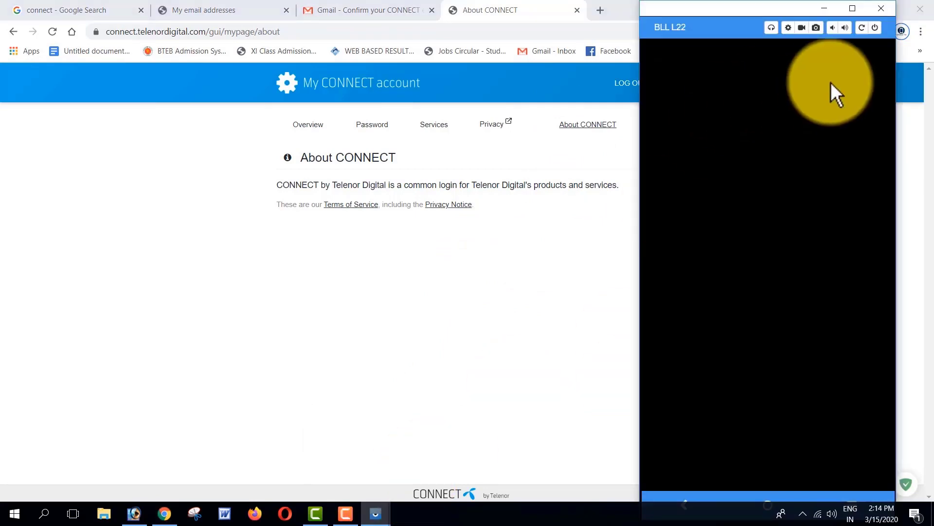
mouse_move(741, 11)
left_mouse_down()
mouse_move(660, 35)
mouse_move(631, 15)
mouse_move(725, 4)
left_mouse_up()
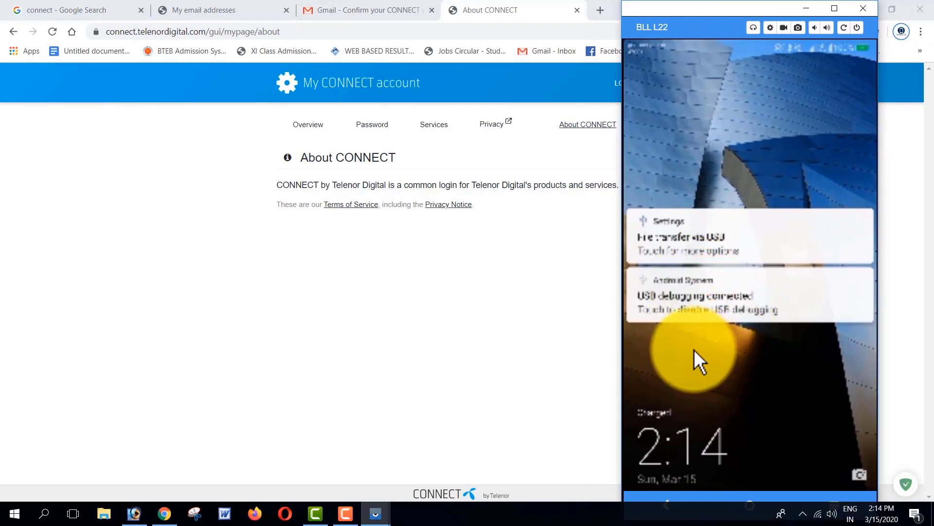
left_click_drag(695, 361, 927, 75)
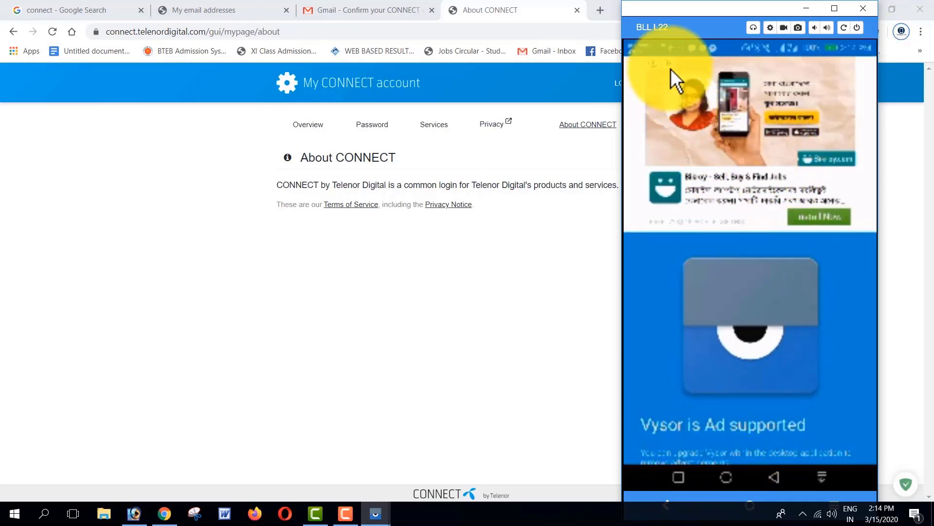
Dismiss the Vysor ad and launch MyGP from the phone's app list
left_click(773, 477)
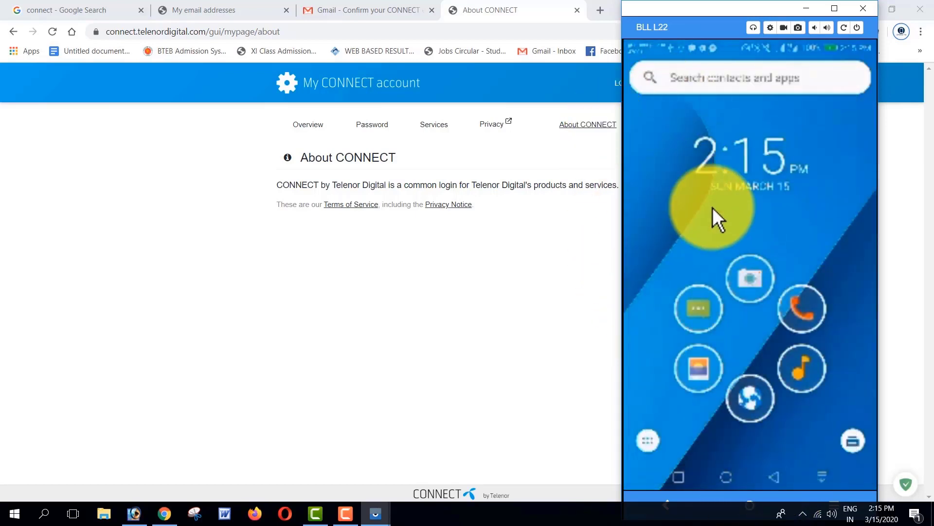
left_click(647, 441)
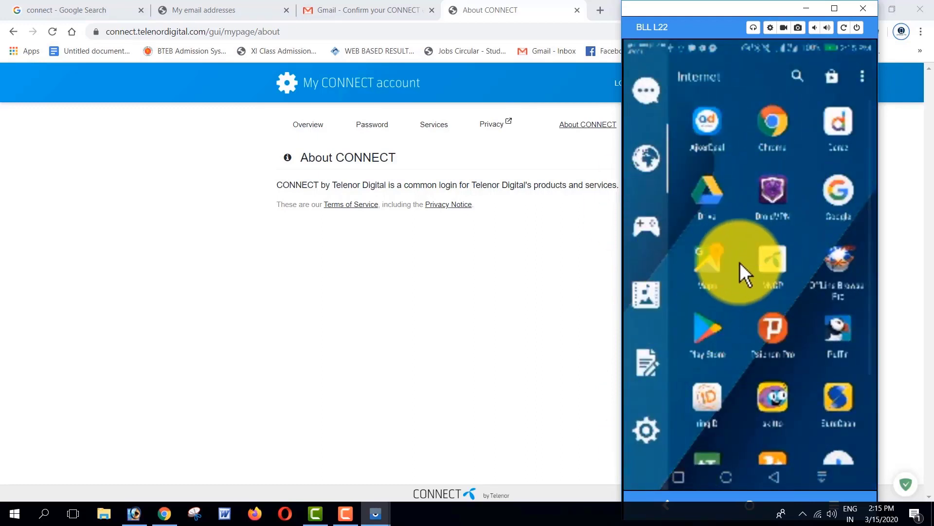
left_click(776, 265)
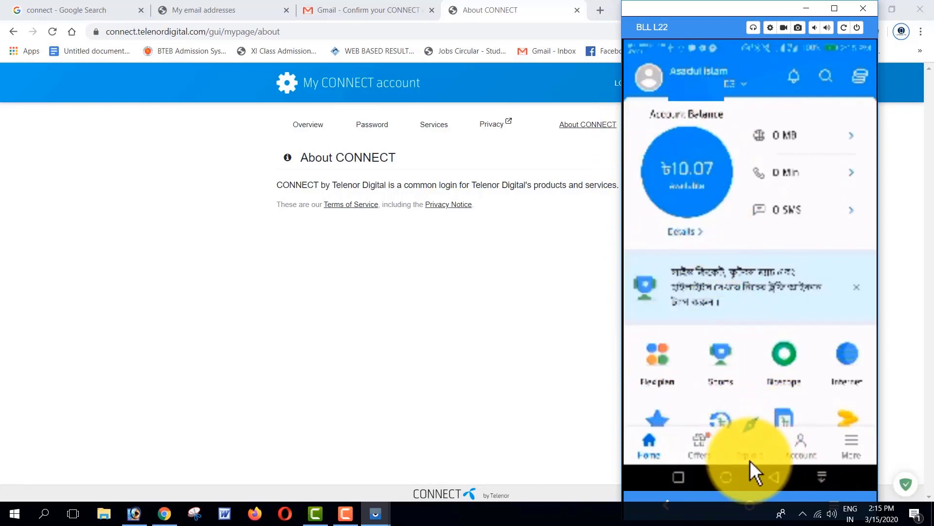
Look over MyGP's More screen and its Settings, then return to the home screen
left_click(851, 438)
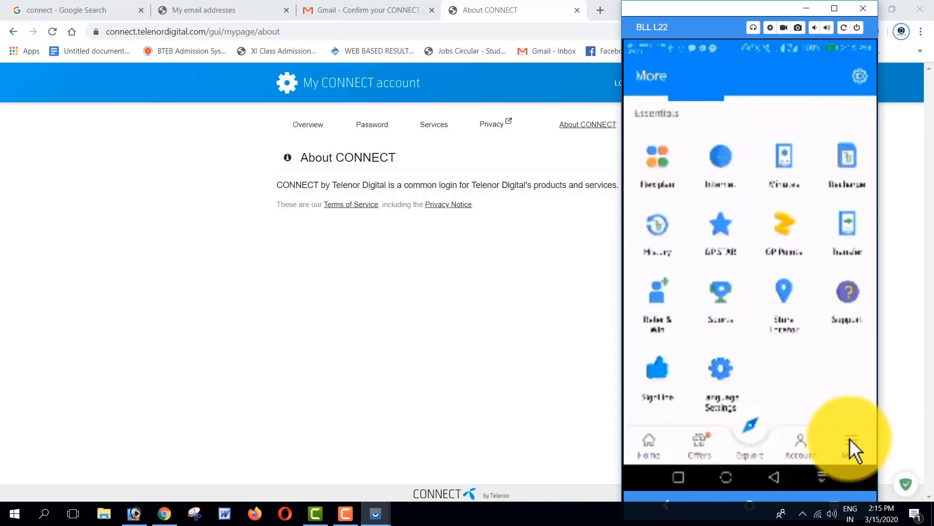
scroll(680, 331, "down", 3)
scroll(724, 360, "down", 5)
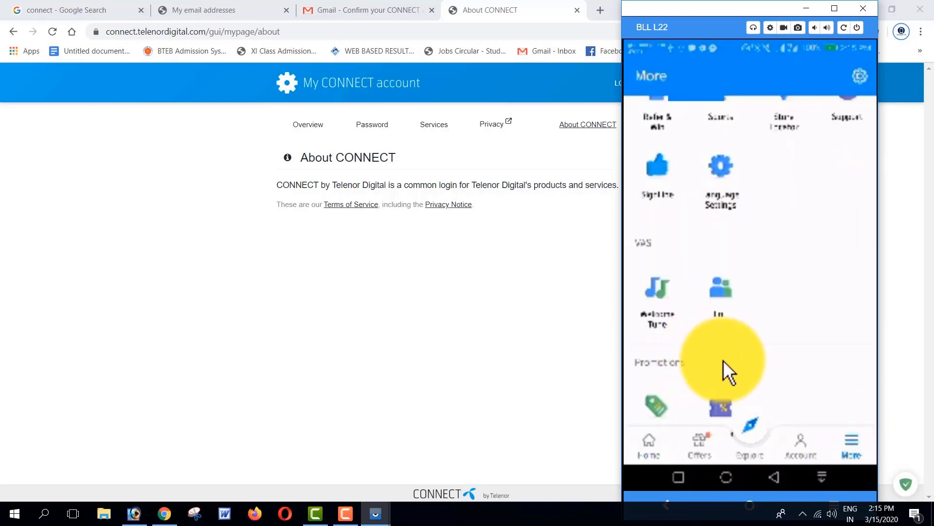
scroll(728, 355, "up", 10)
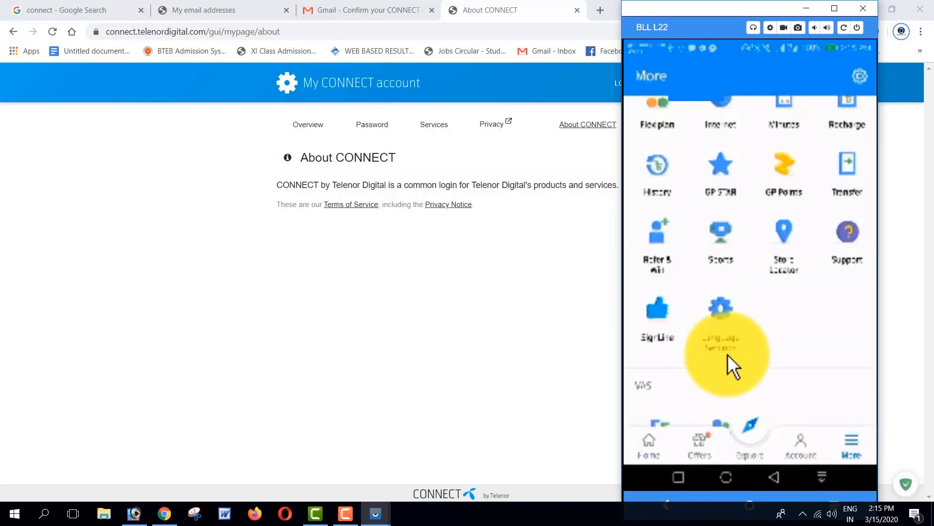
left_click(863, 78)
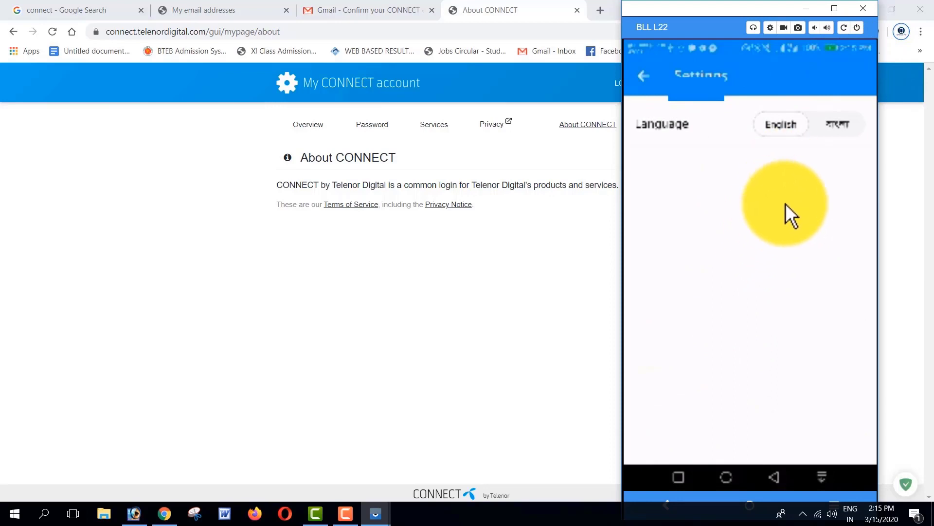
left_click(644, 77)
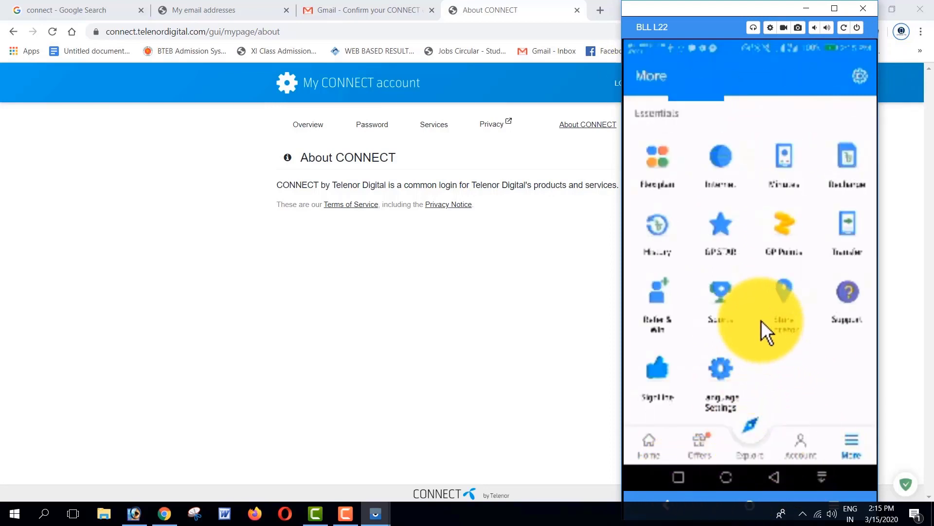
key("Escape")
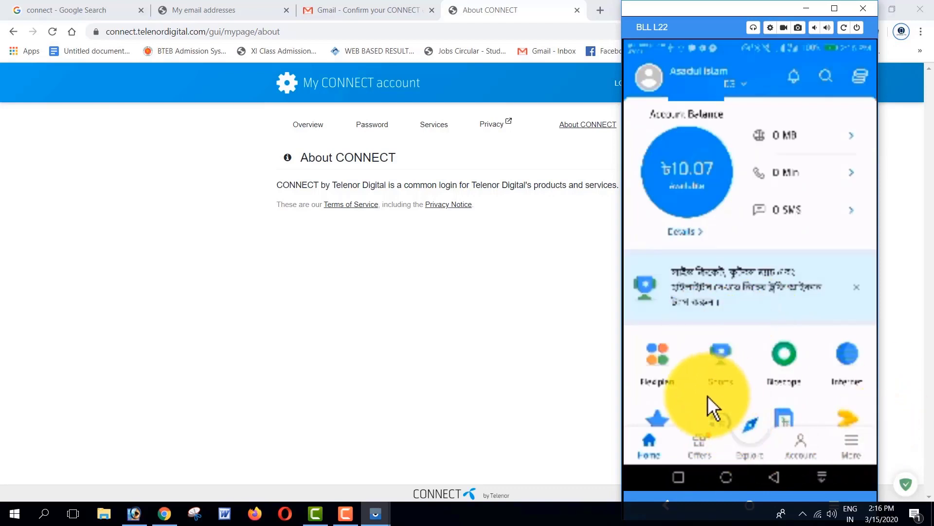
Sign out of MyGP from the bottom of the More screen
left_click(852, 447)
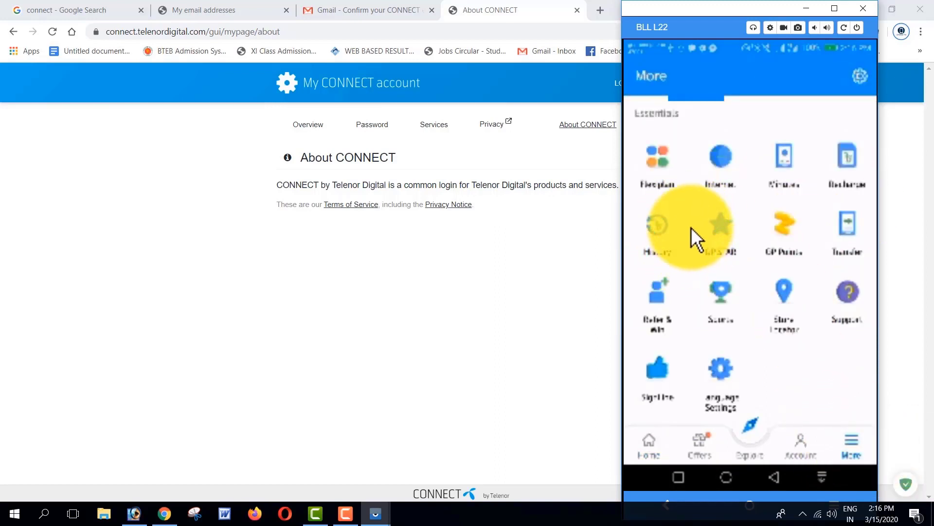
scroll(694, 233, "down", 5)
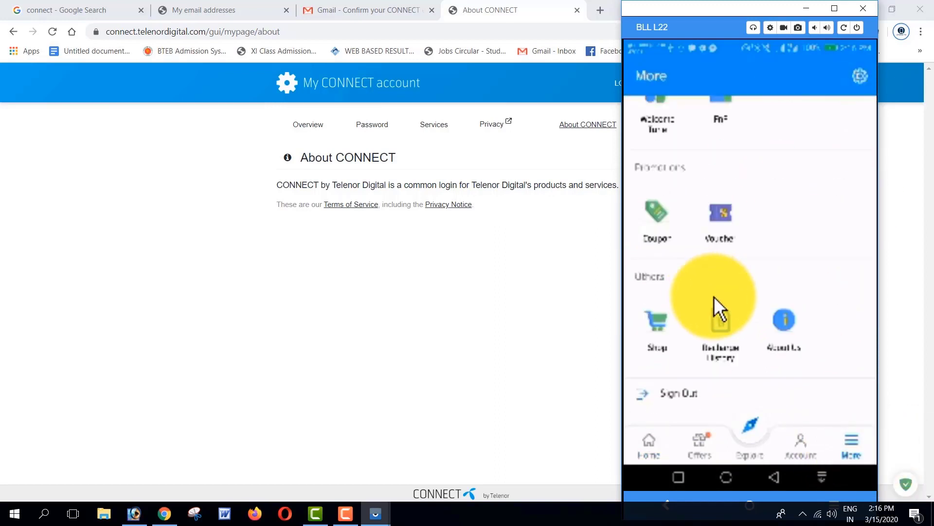
left_click(679, 394)
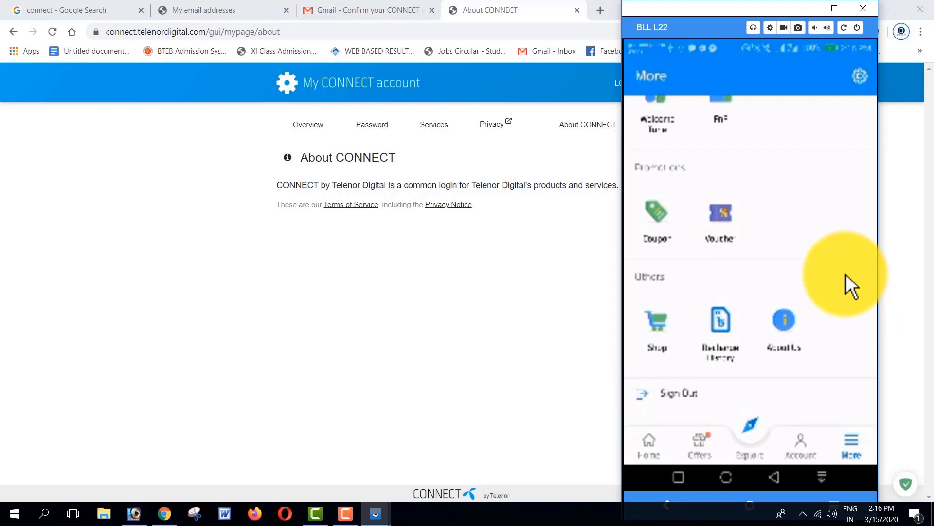
left_click(677, 393)
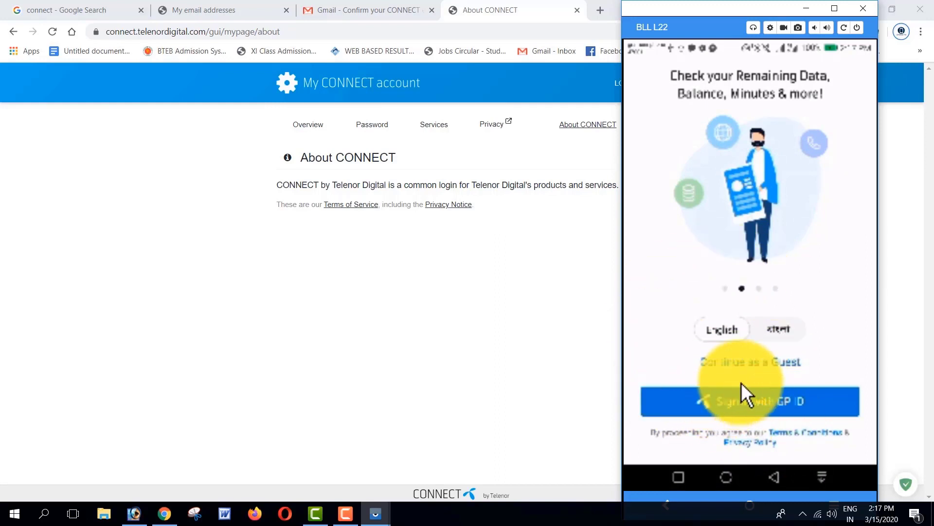
Start GP ID sign-in, switch to email login, enter the Gmail address and continue
left_click(757, 403)
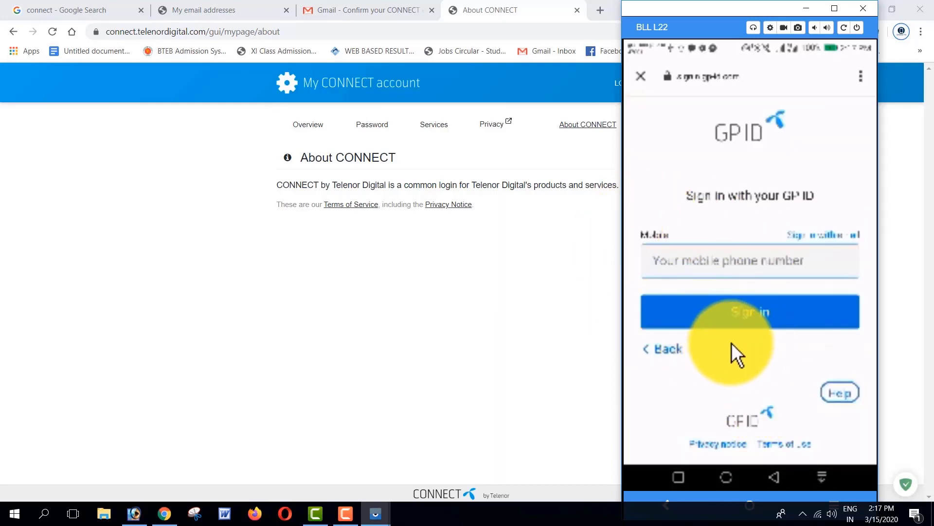
left_click(675, 256)
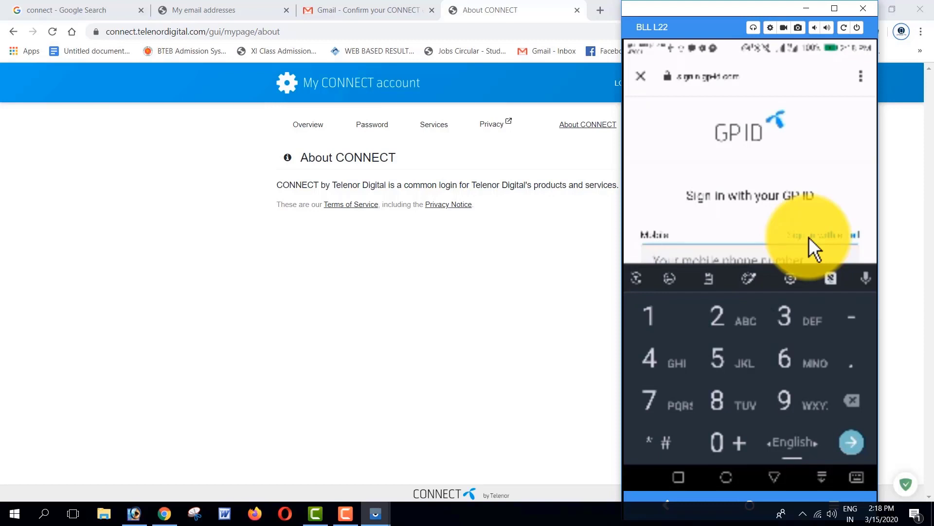
left_click(821, 234)
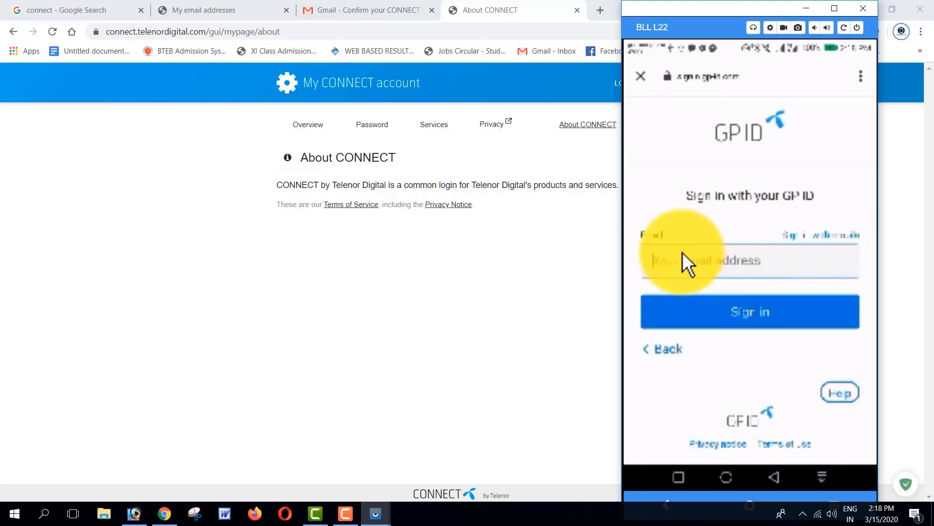
left_click(683, 258)
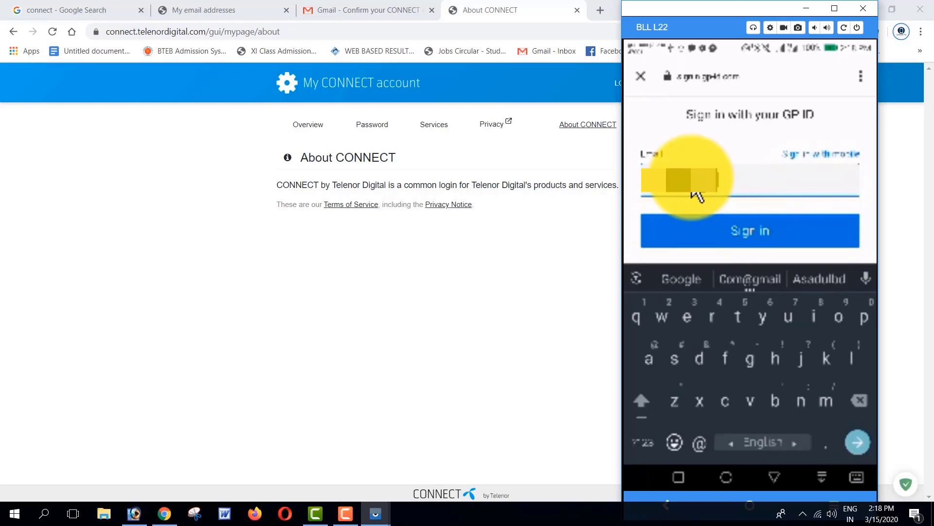
type("@gmail.com")
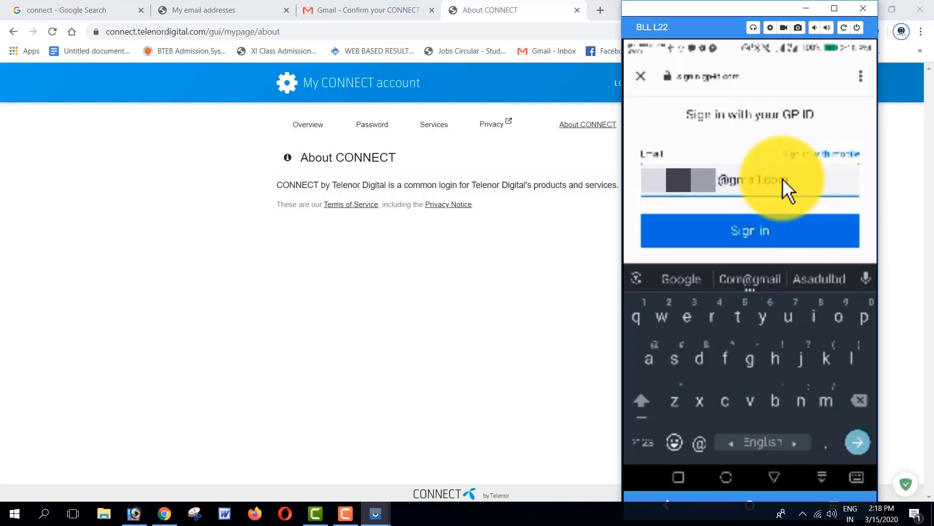
left_click(772, 242)
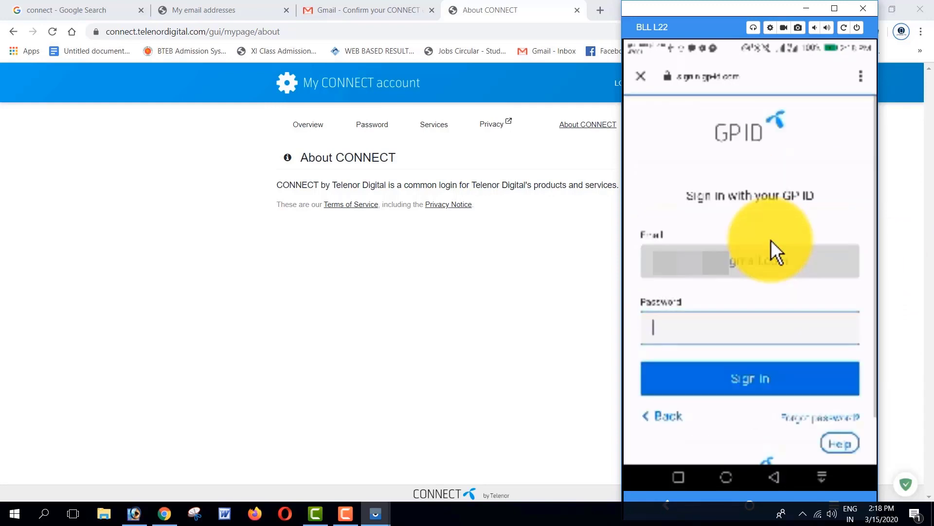
Replace the prefilled password in the Password field with the new account password
key("ctrl+v")
left_click(703, 325)
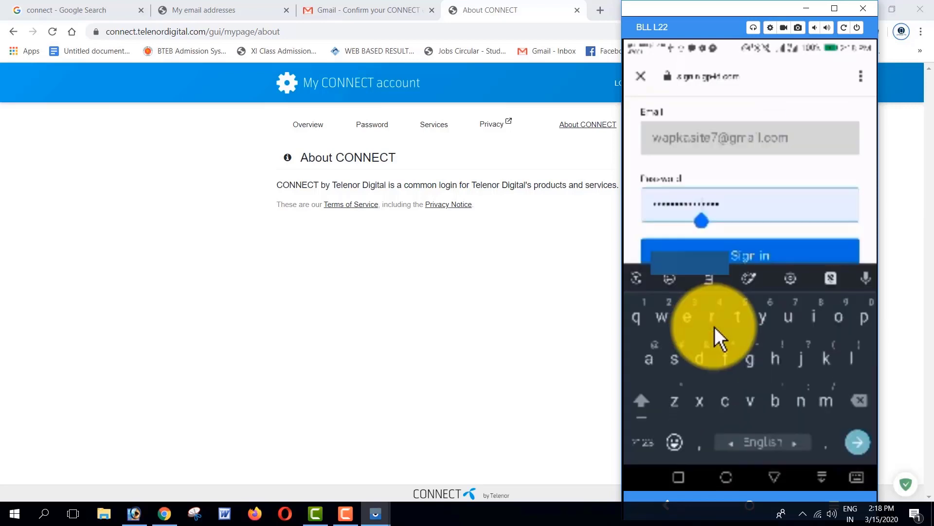
left_click(725, 194)
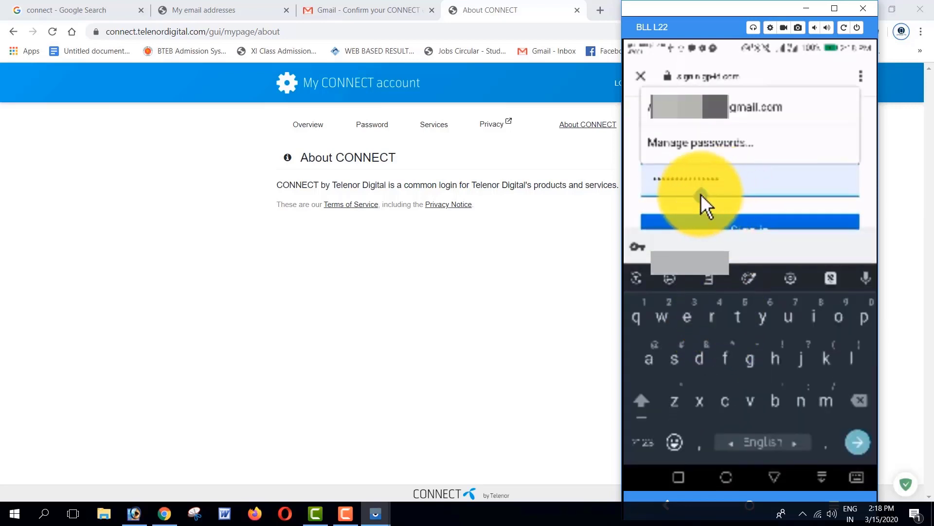
left_click(731, 194)
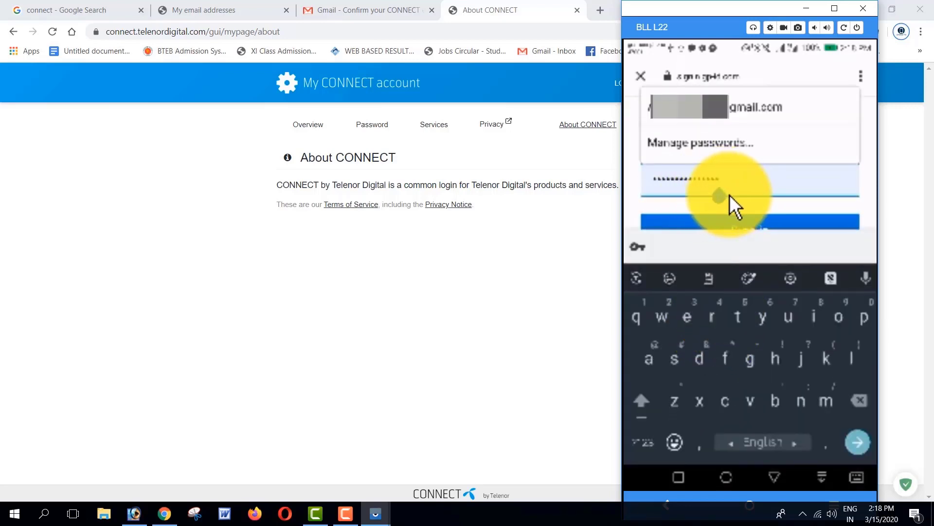
key("BackSpace")
key("BackSpace")
key("BackSpace")
key("BackSpace")
key("BackSpace")
key("BackSpace")
key("BackSpace")
key("BackSpace")
key("BackSpace")
key("BackSpace")
key("BackSpace")
key("BackSpace")
key("BackSpace")
key("BackSpace")
key("BackSpace")
key("BackSpace")
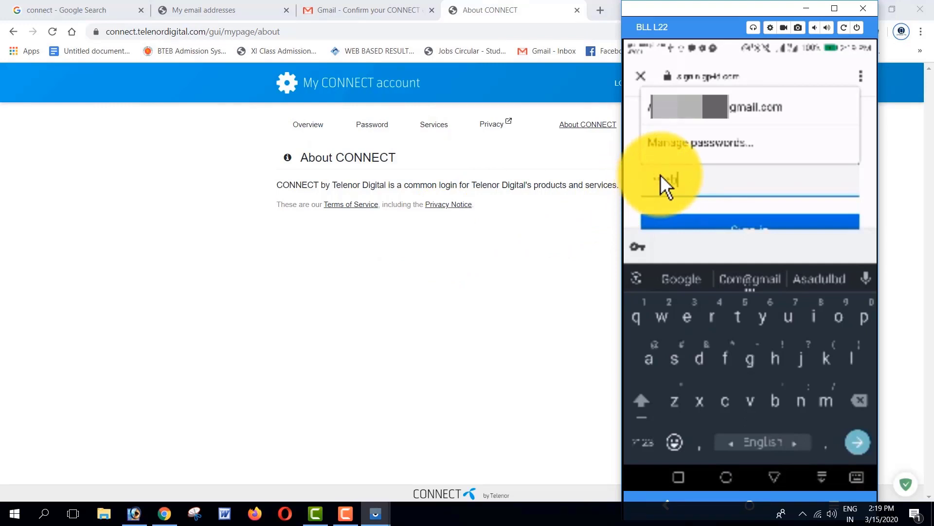
Sign in with the new password and switch over to the Gmail inbox
left_click(779, 214)
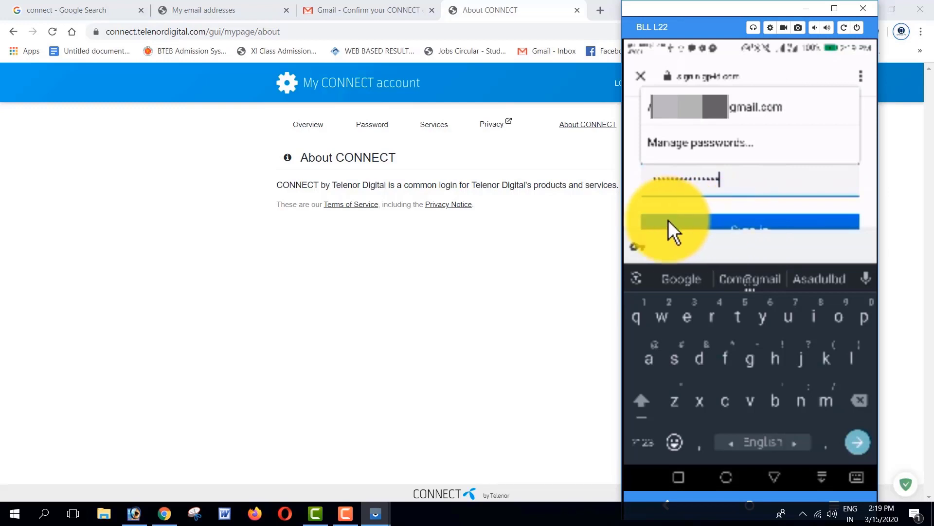
left_click(744, 220)
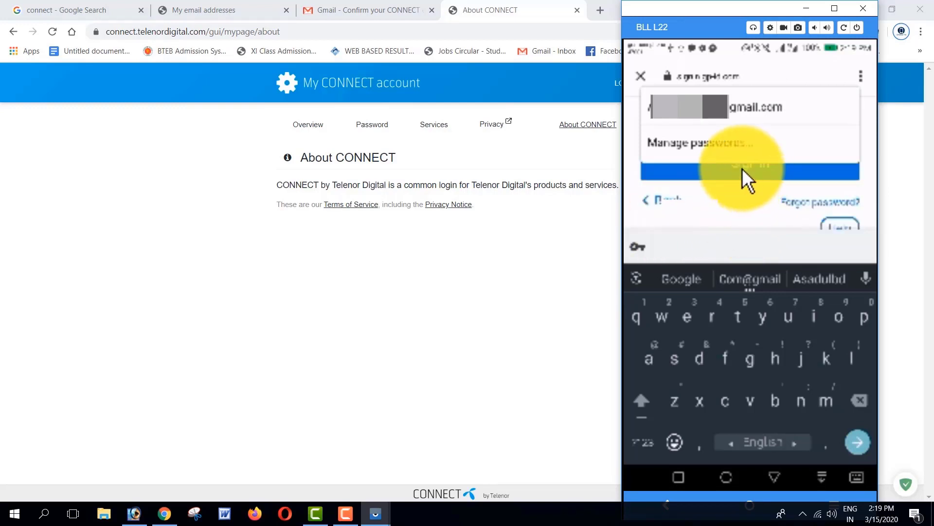
left_click(743, 168)
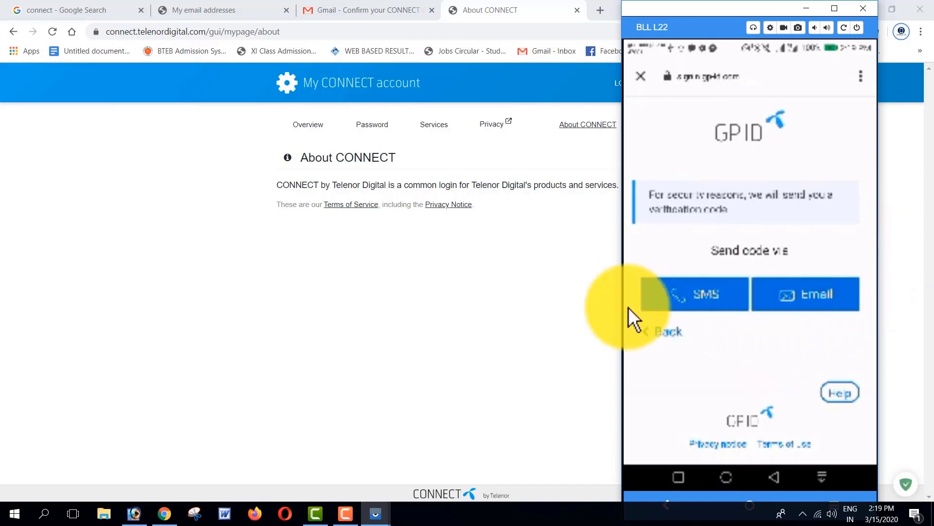
key("ctrl+3")
Have the GP ID code sent by email and reload the Gmail inbox
left_click(799, 296)
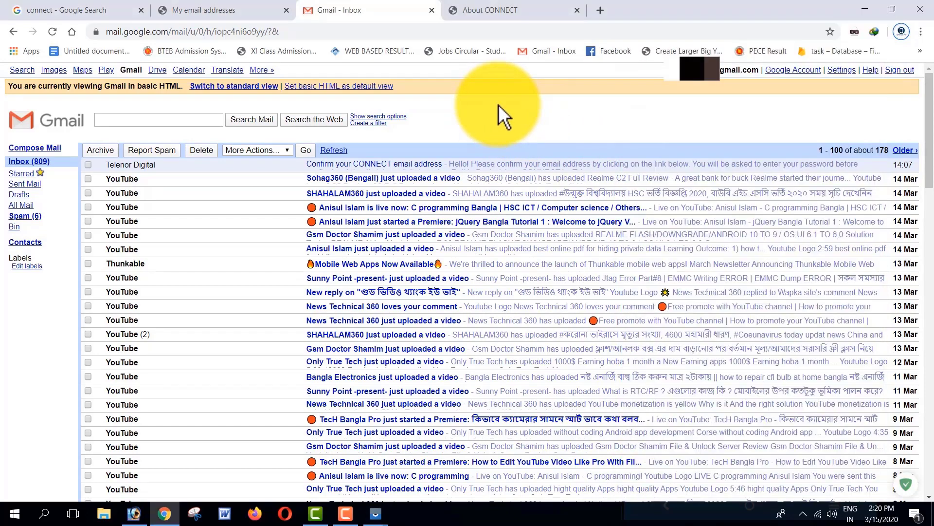
left_click(496, 110)
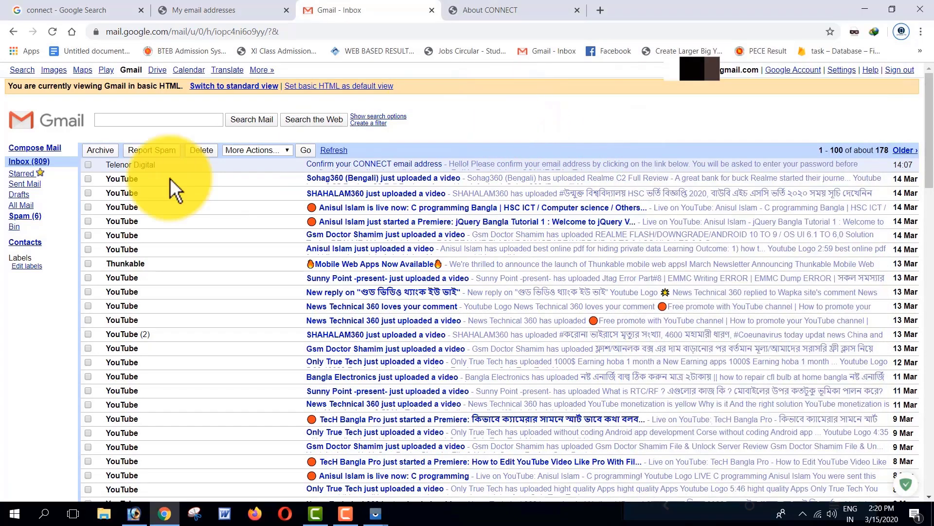
right_click(524, 119)
left_click(552, 155)
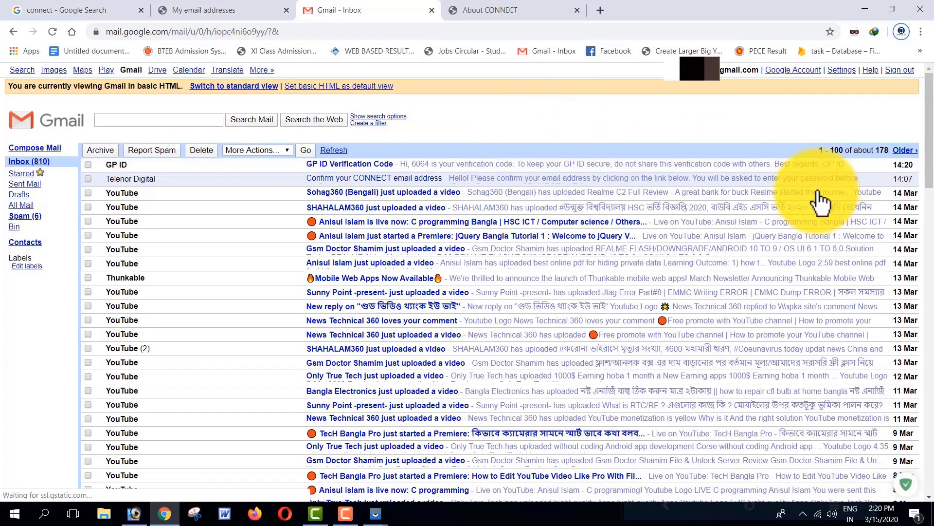
Open the GP ID Verification Code email and bring the BLL L22 phone mirror back
left_click(386, 165)
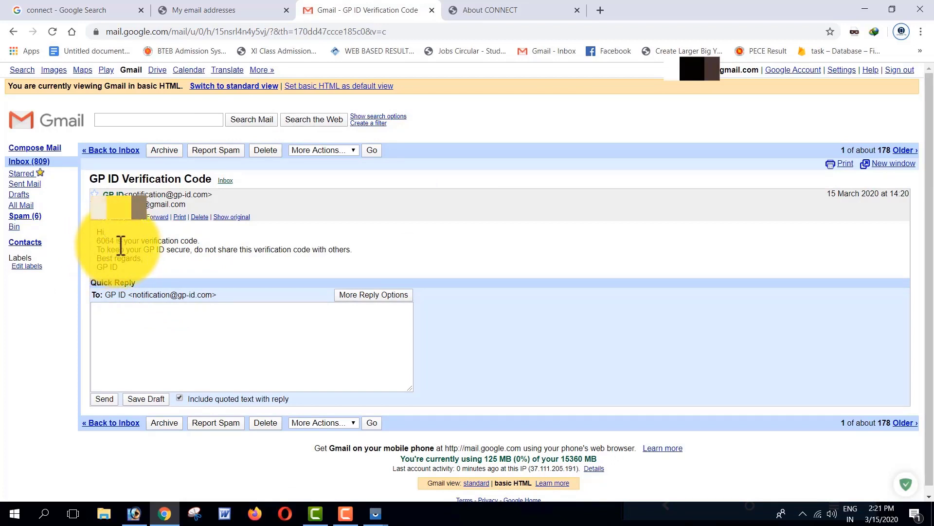
left_click(388, 511)
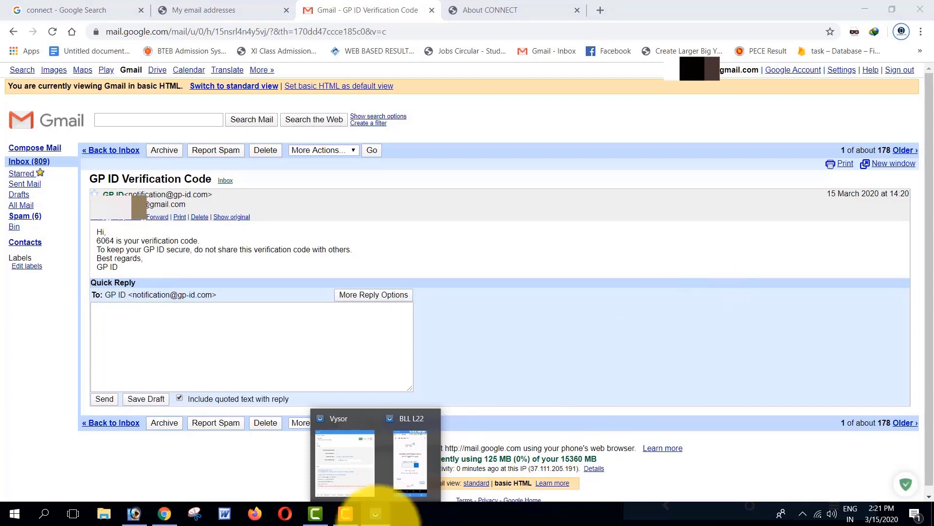
left_click(411, 465)
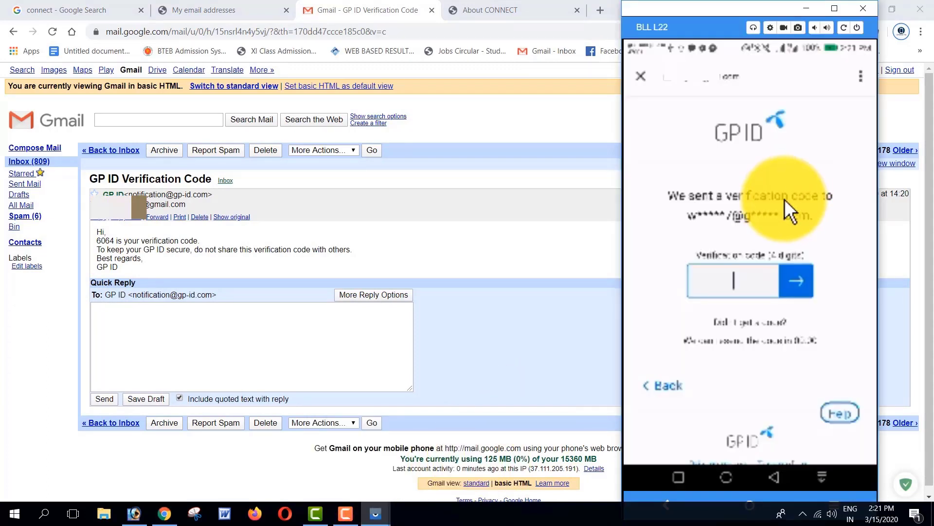
Enter the emailed 4-digit verification code and submit it, reaching the ৳73.54 balance dashboard
left_click(730, 276)
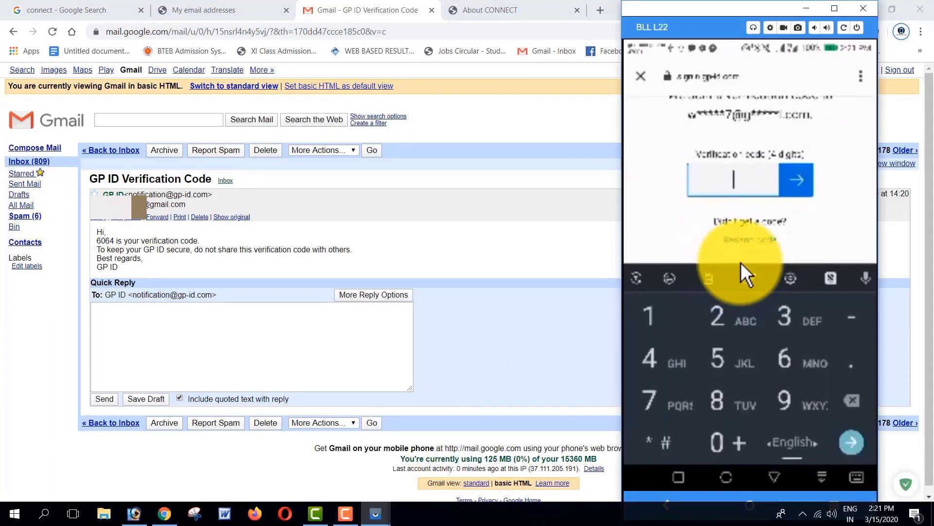
left_click(745, 446)
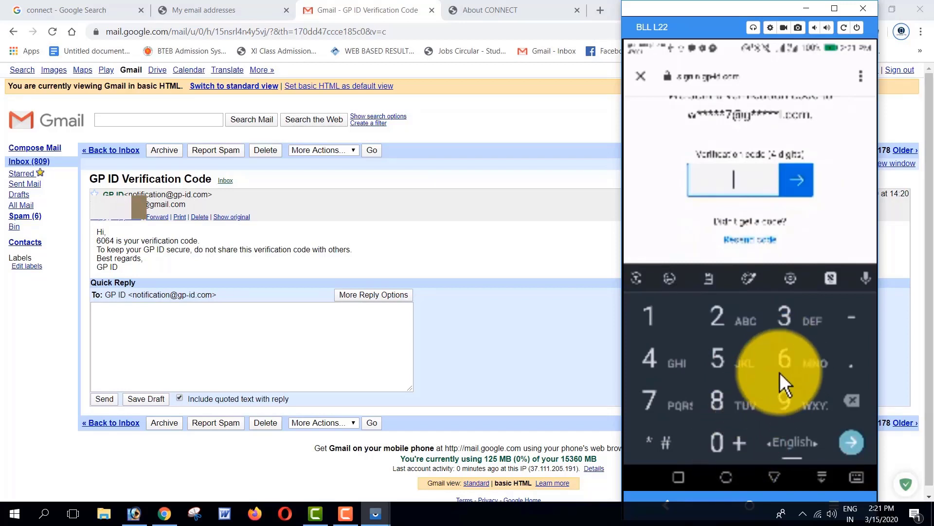
left_click(785, 358)
left_click(651, 359)
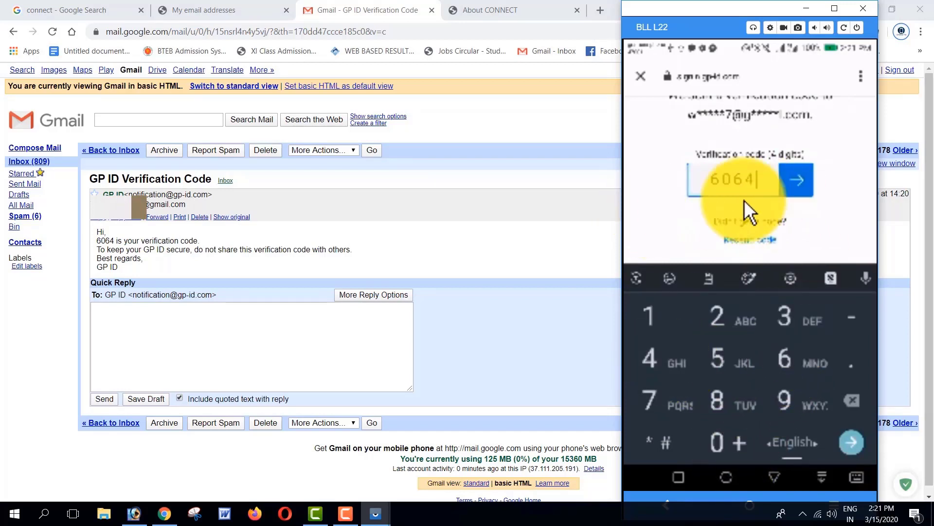
left_click(804, 179)
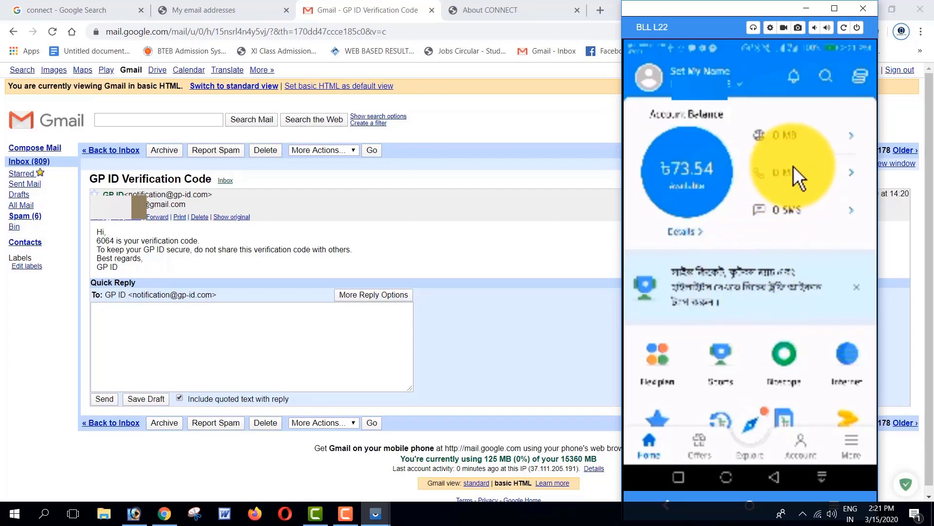
Open MyGP's usage History page and answer the contacts access permission prompt
scroll(750, 212, "down", 3)
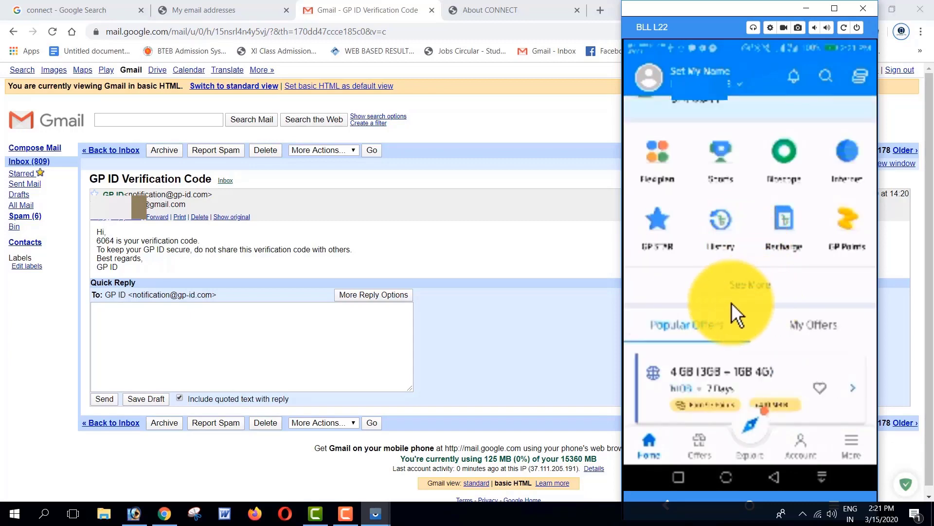
scroll(745, 204, "up", 3)
scroll(730, 219, "down", 3)
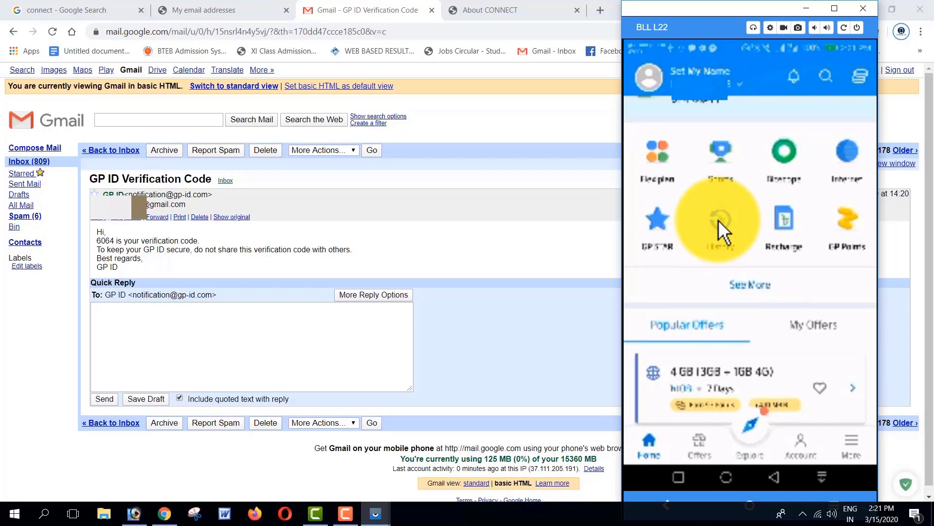
left_click(718, 220)
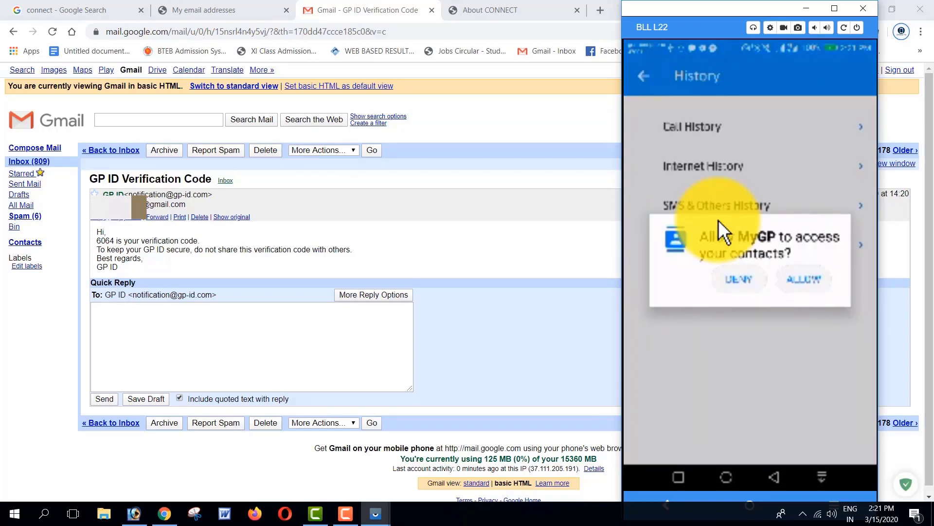
left_click(786, 281)
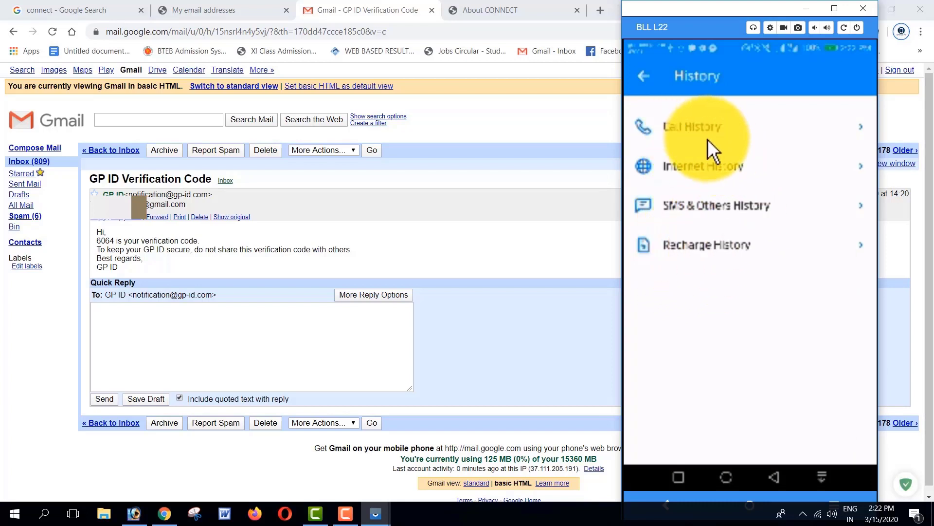
Scroll through the Call History list of dated calls, then return to the History menu
left_click(685, 134)
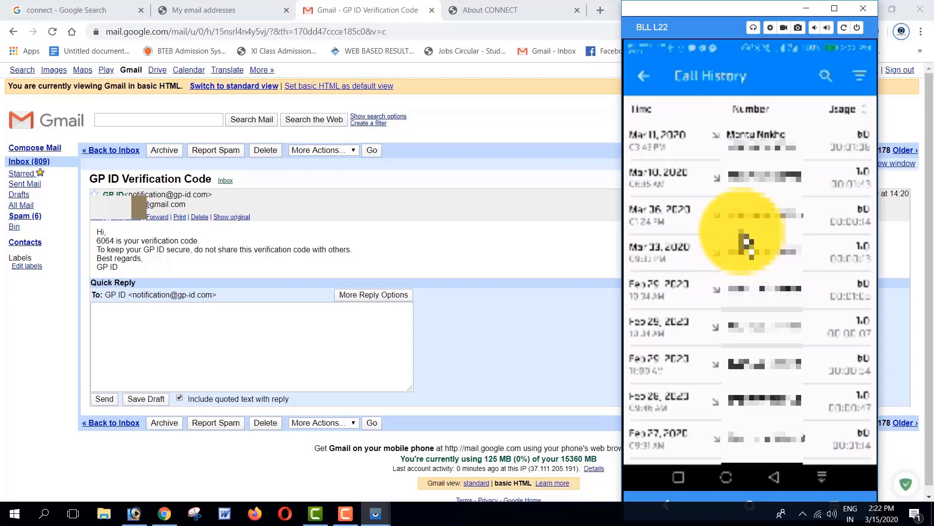
scroll(758, 265, "down", 5)
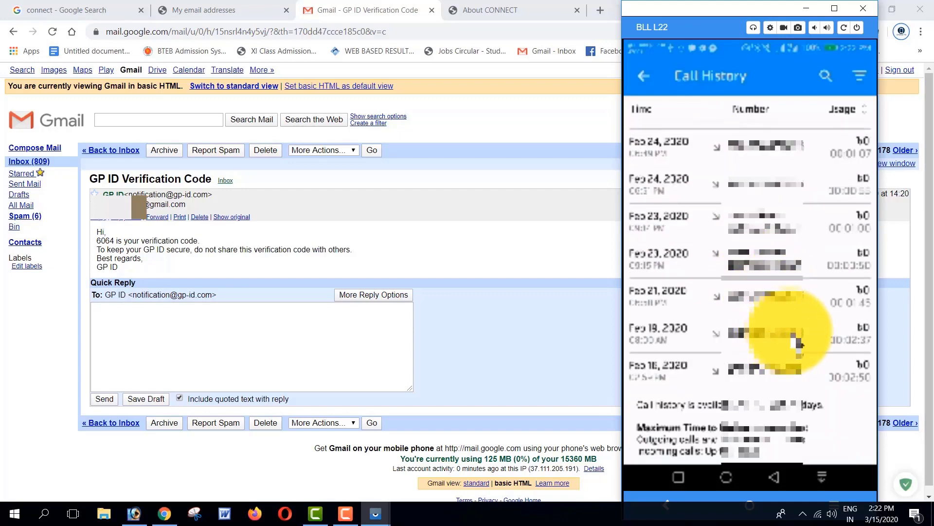
scroll(778, 340, "up", 6)
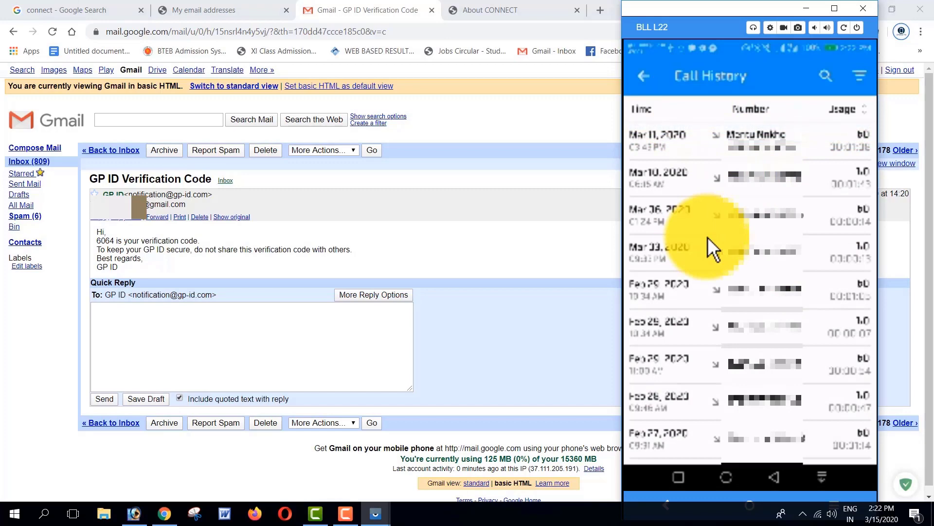
left_click(642, 75)
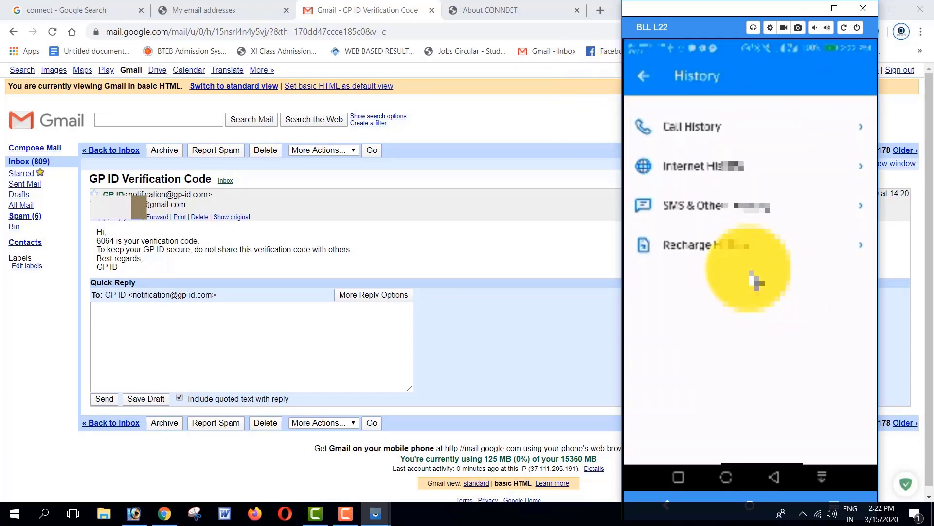